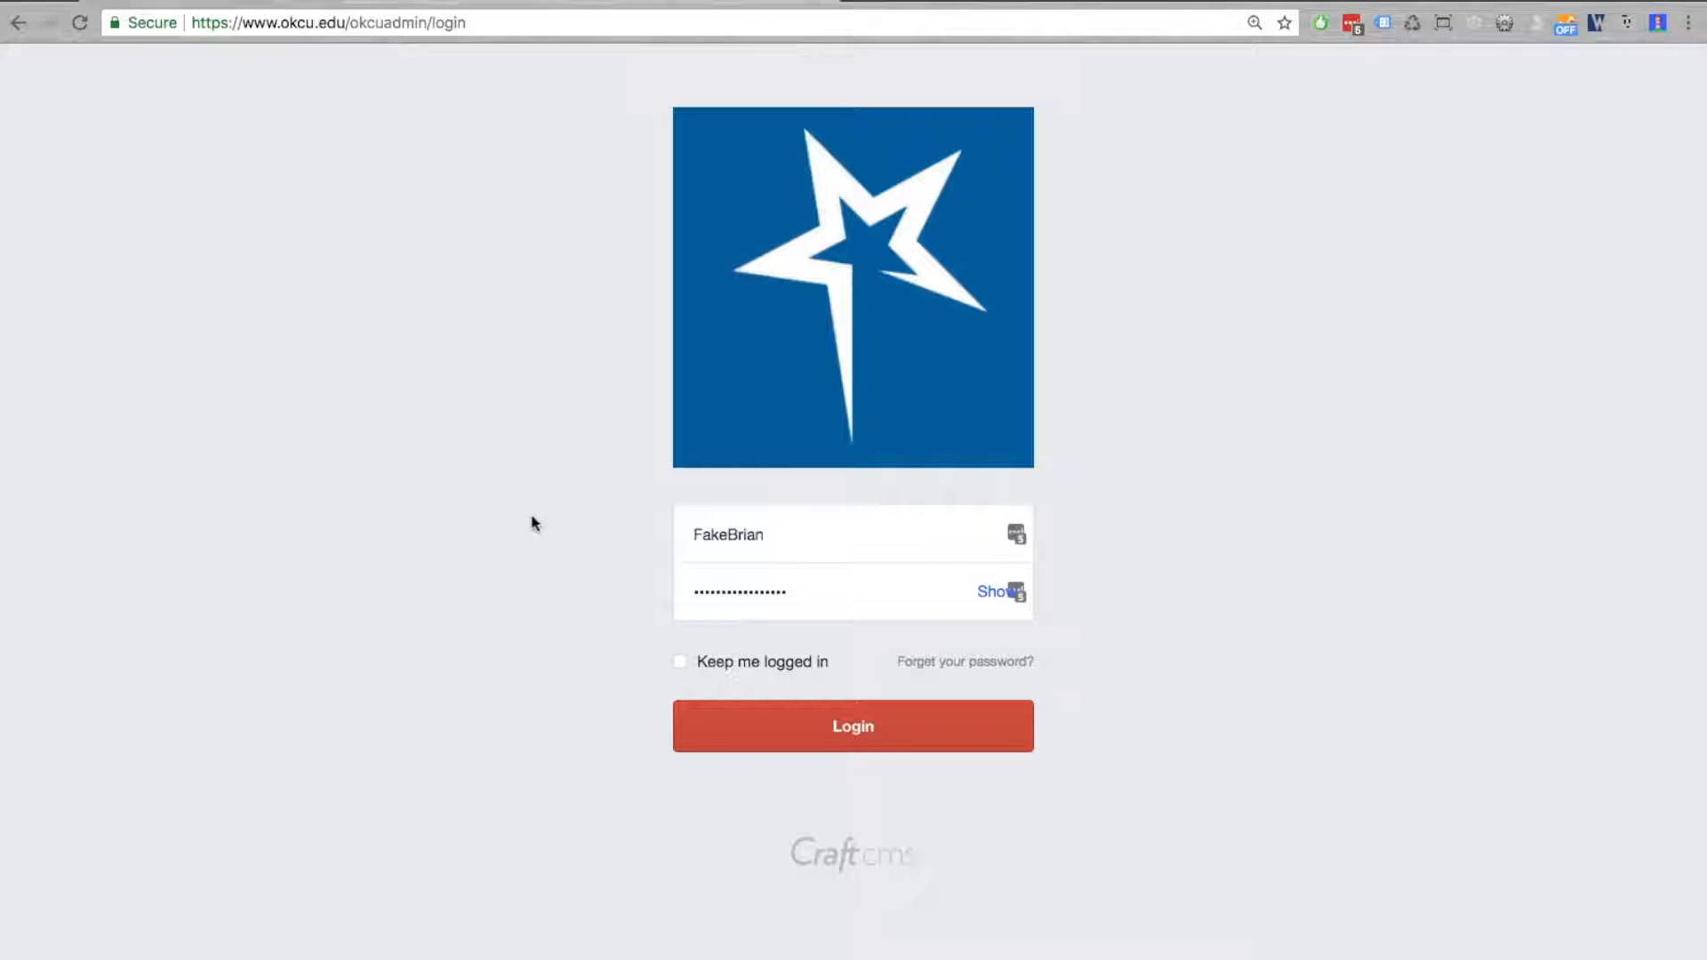
Log in with the prefilled credentials and open the event calendar, checking May 2018 before returning to April.
click(865, 734)
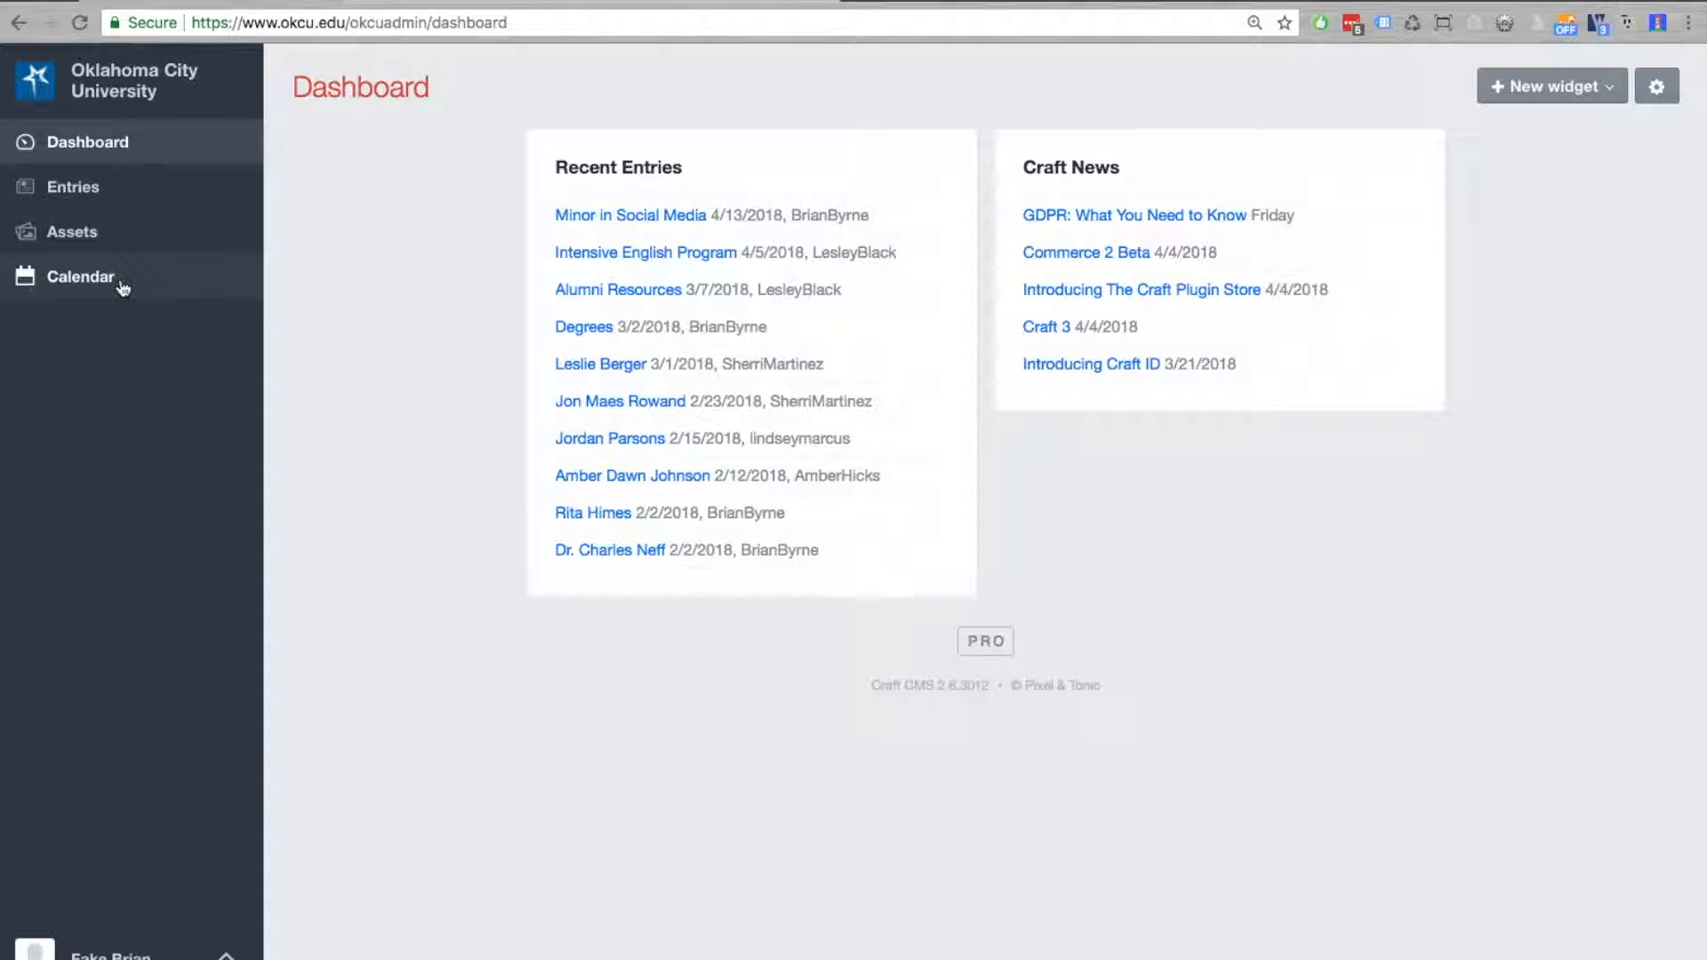
click(82, 277)
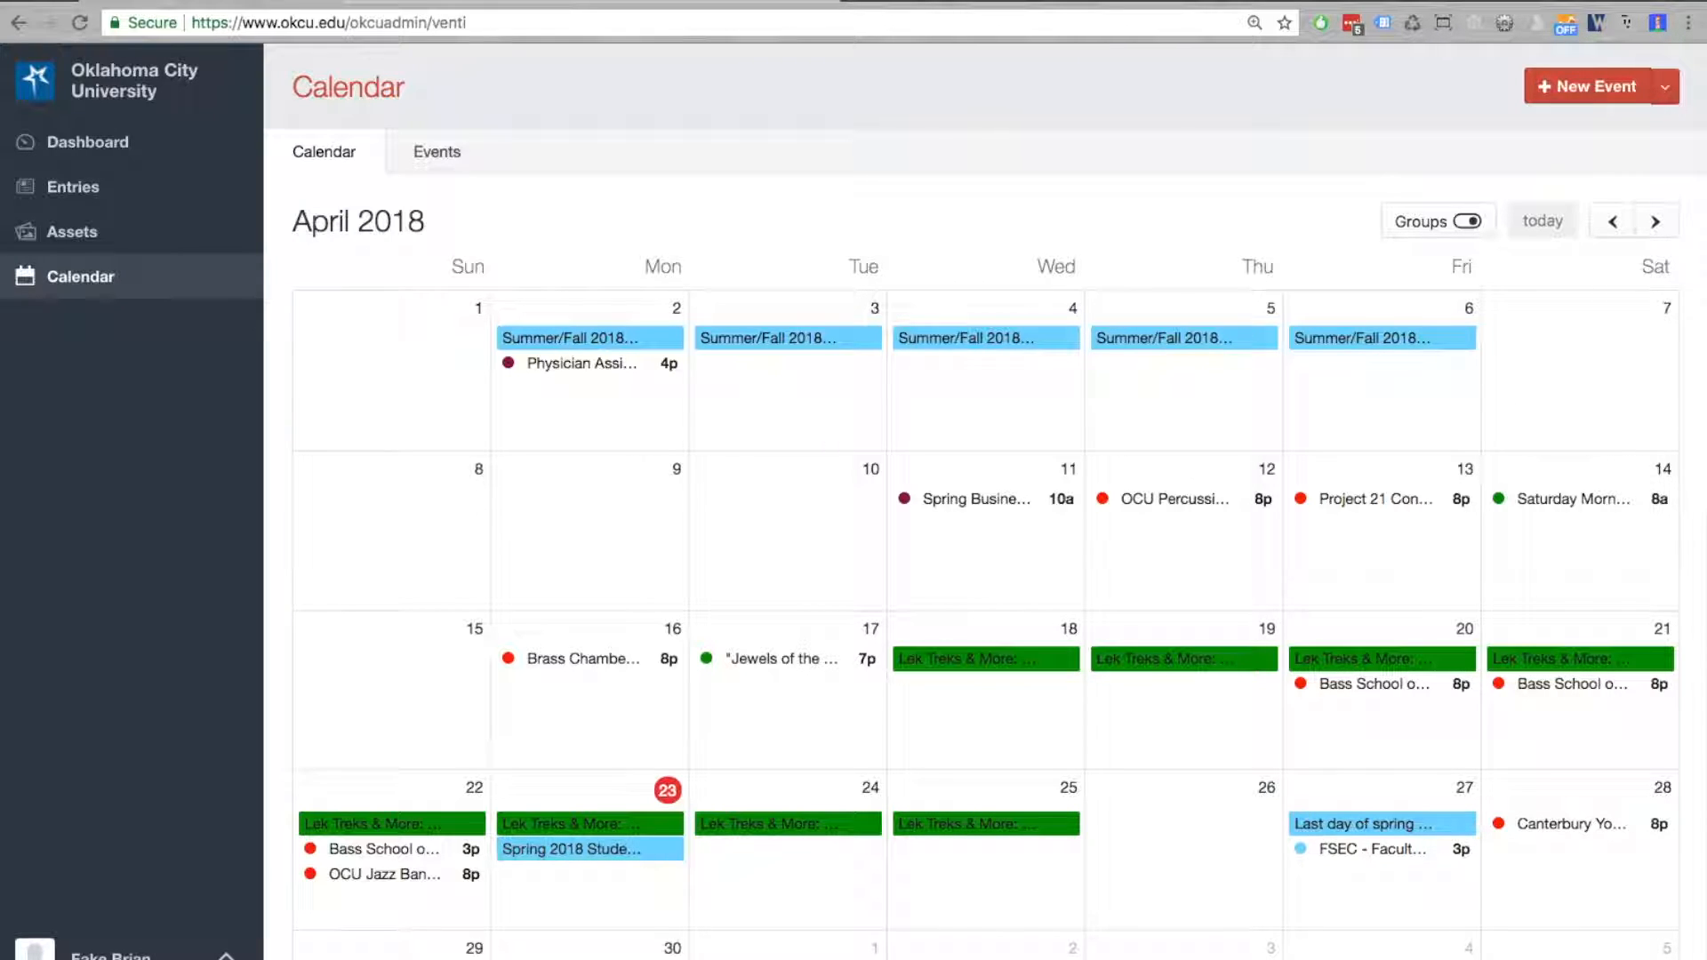
click(1657, 222)
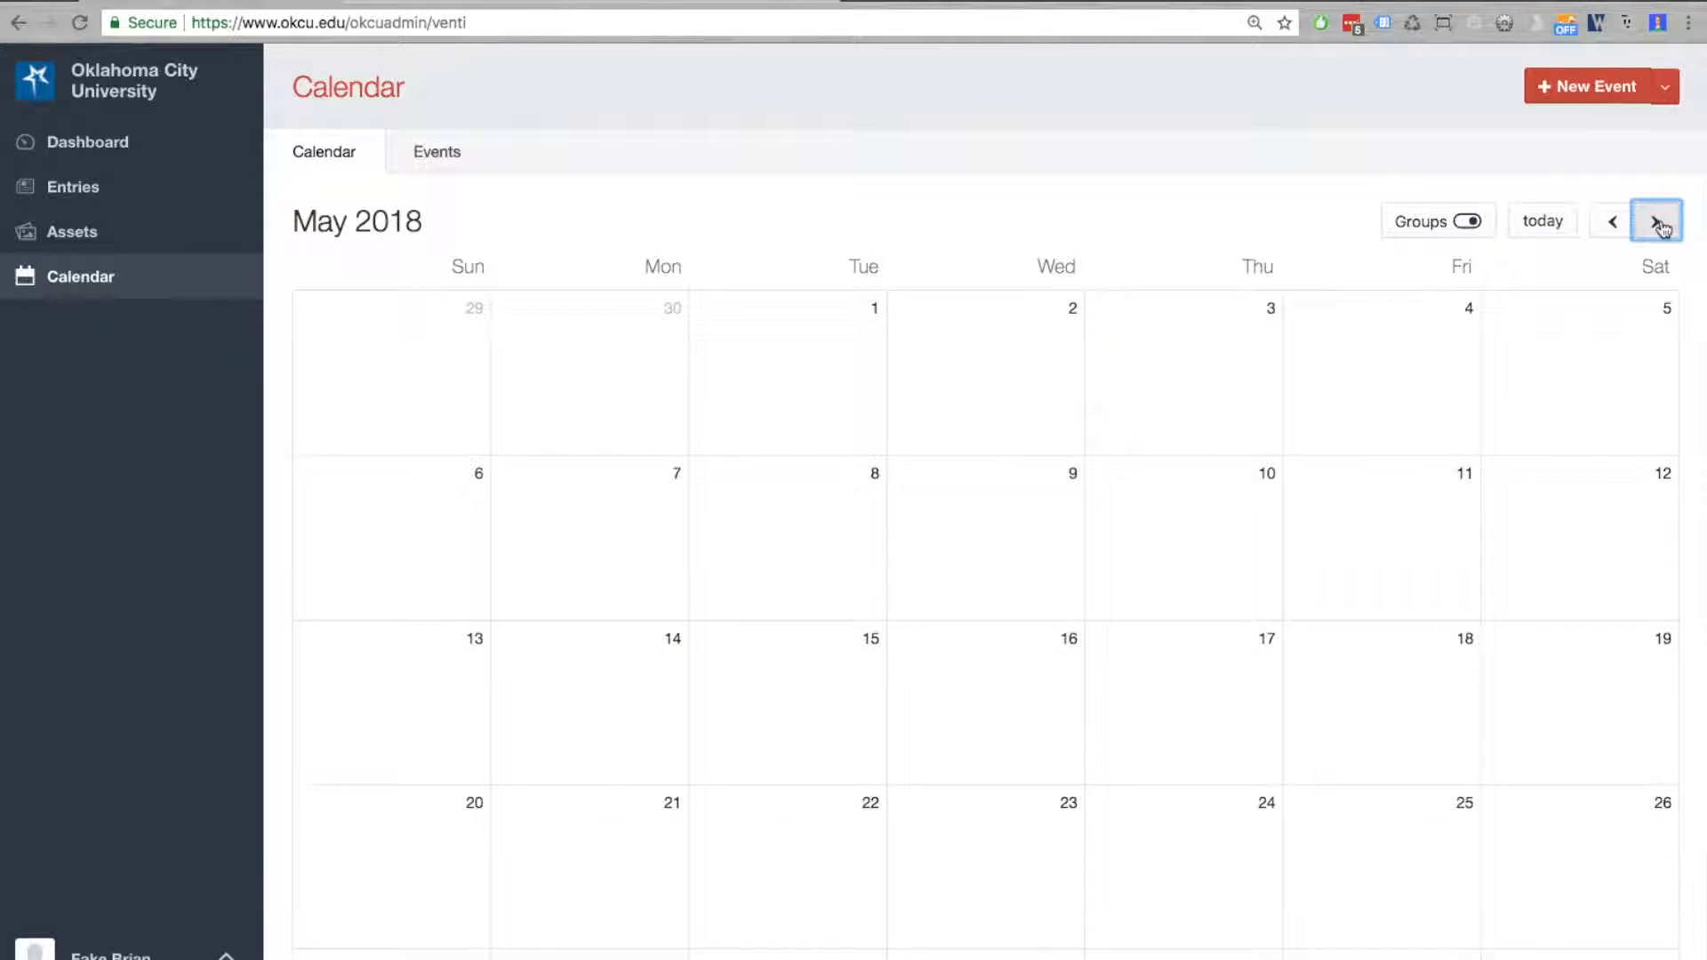
click(1611, 227)
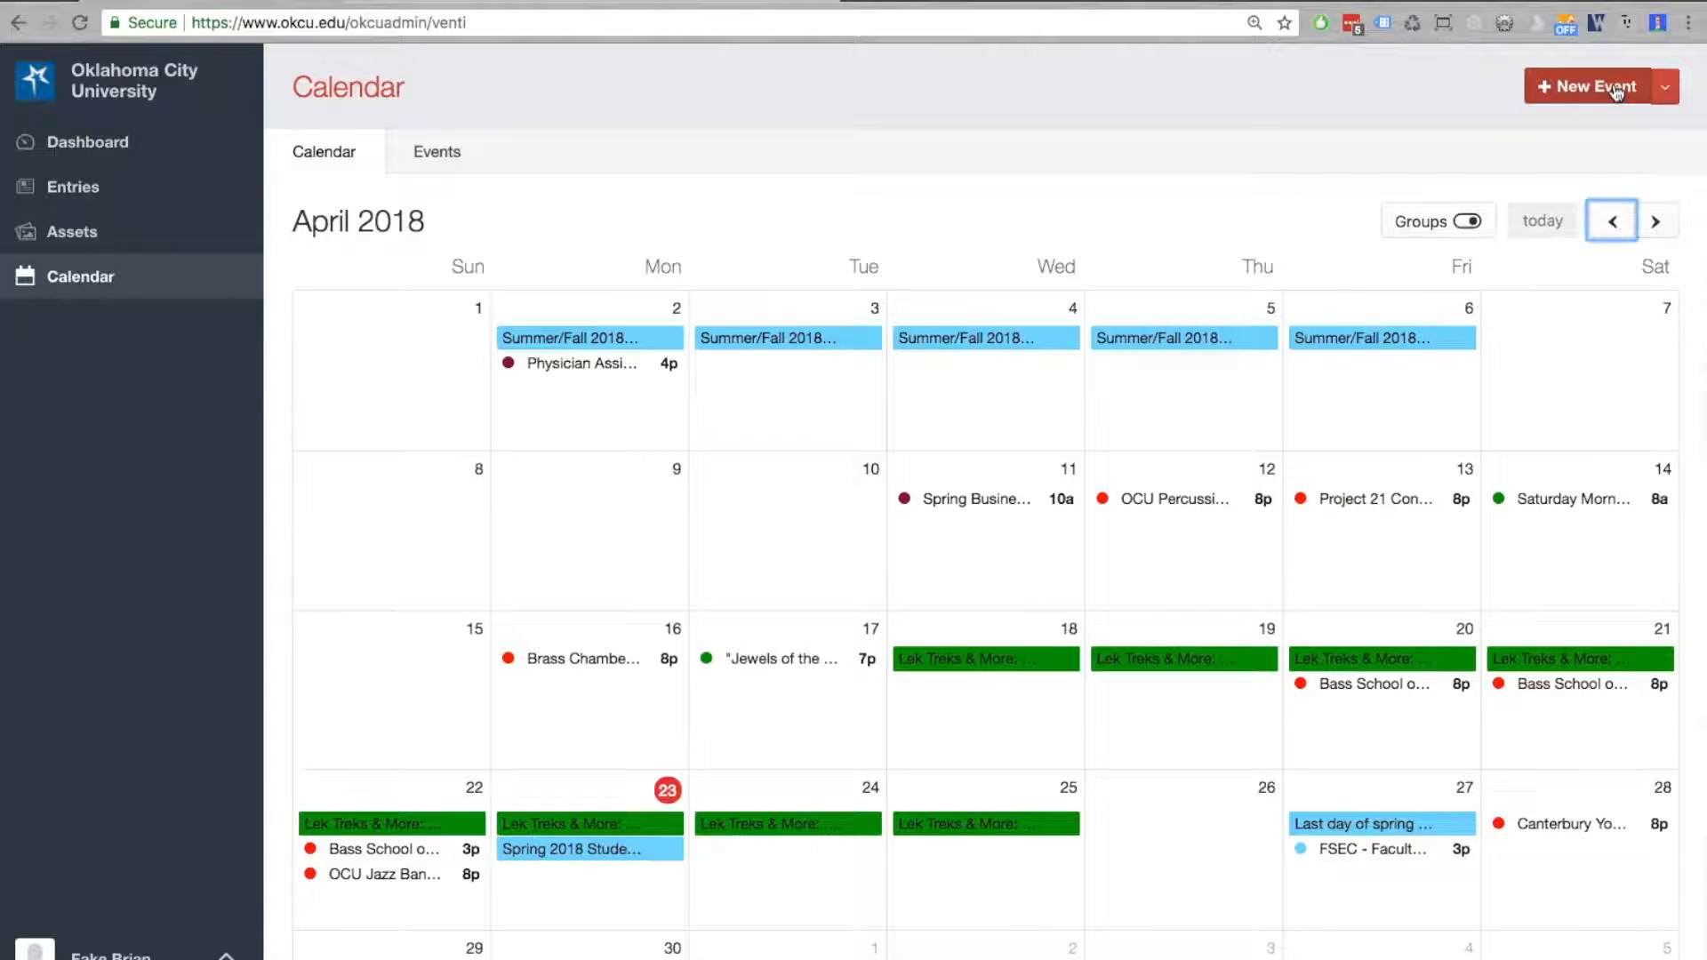
Create a new calendar event in the General group and title it "Test Event".
click(1665, 87)
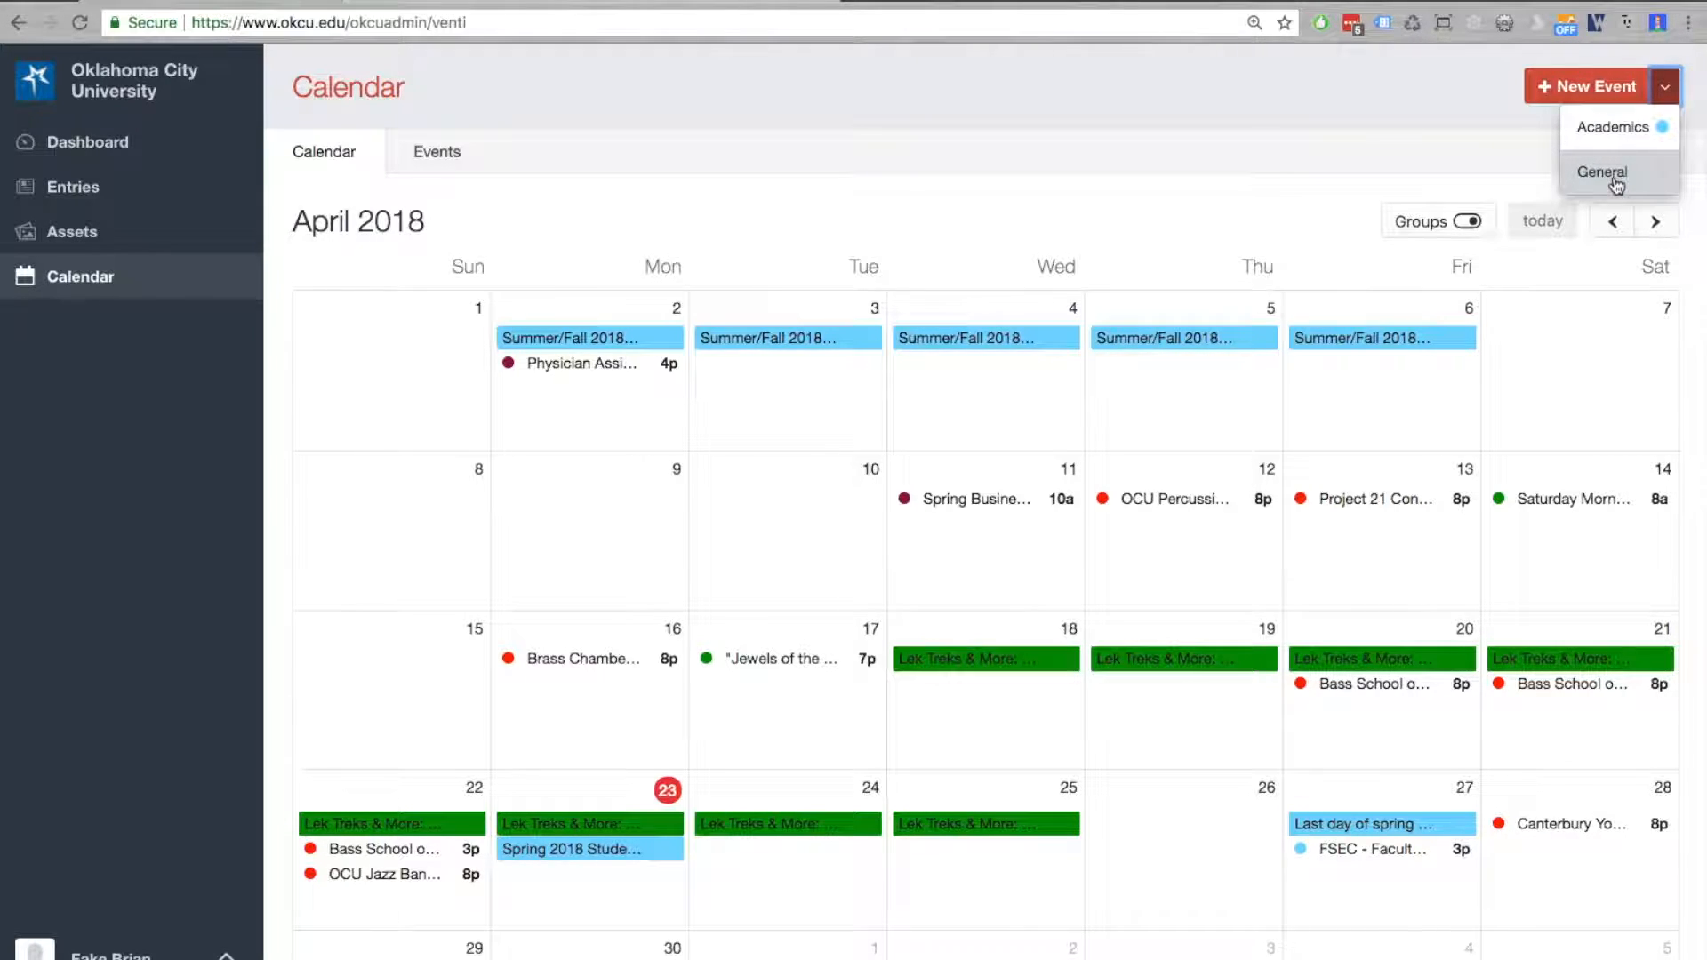
click(1665, 90)
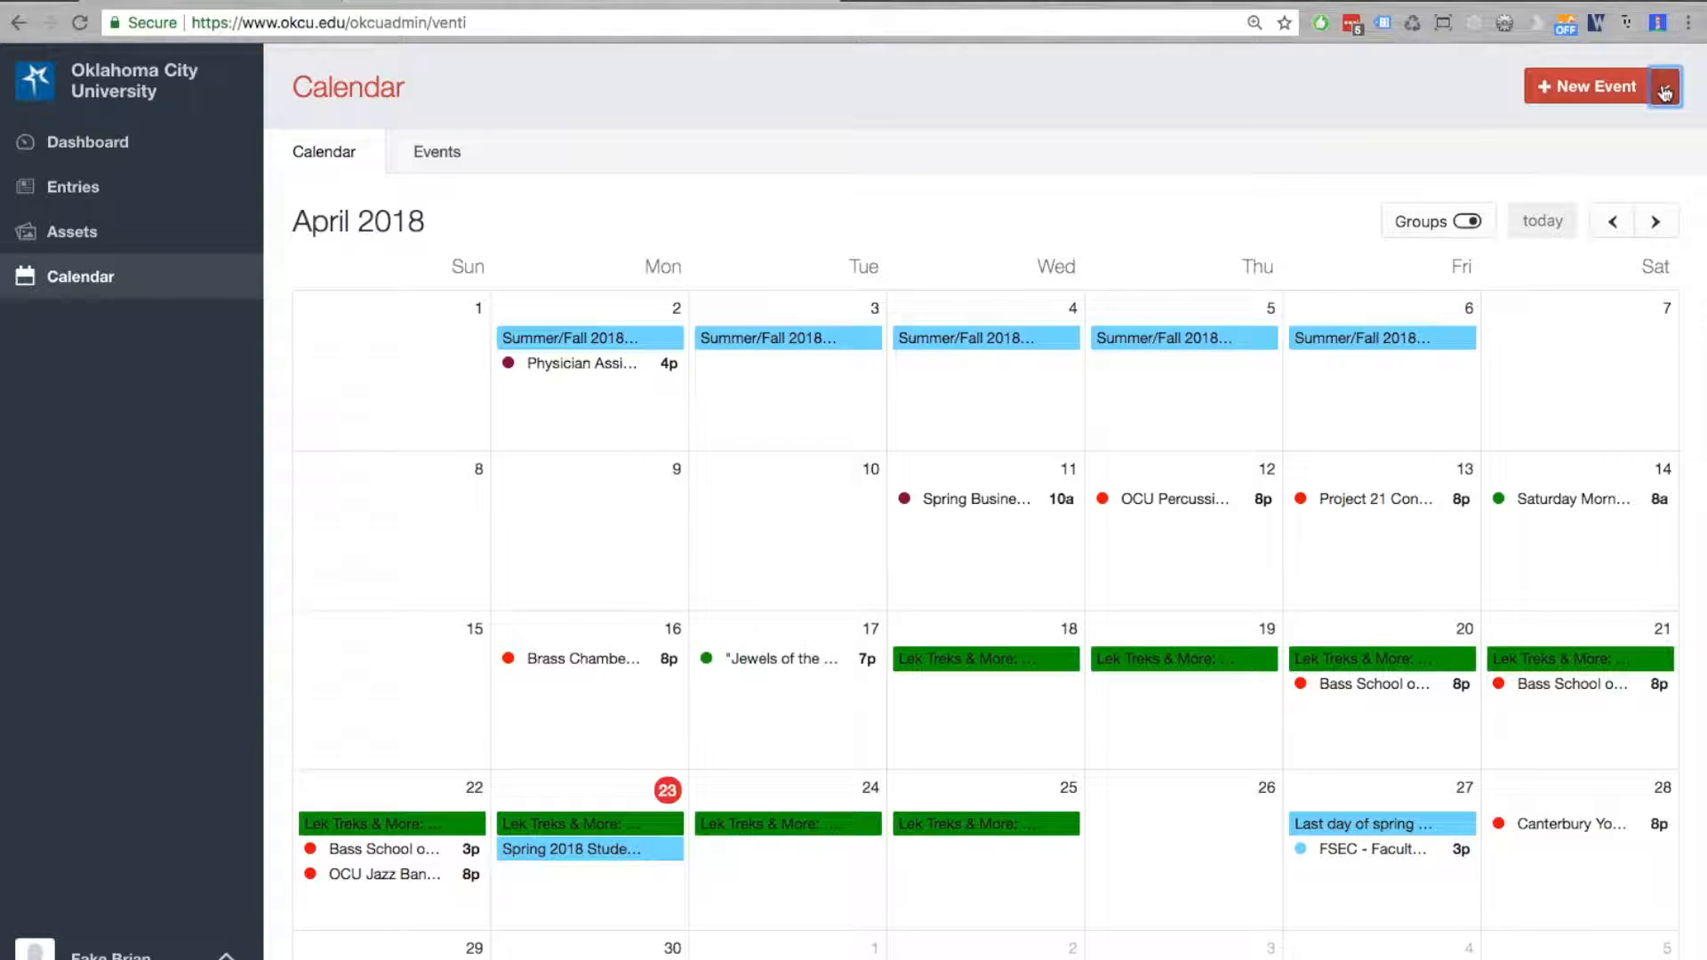
click(1664, 89)
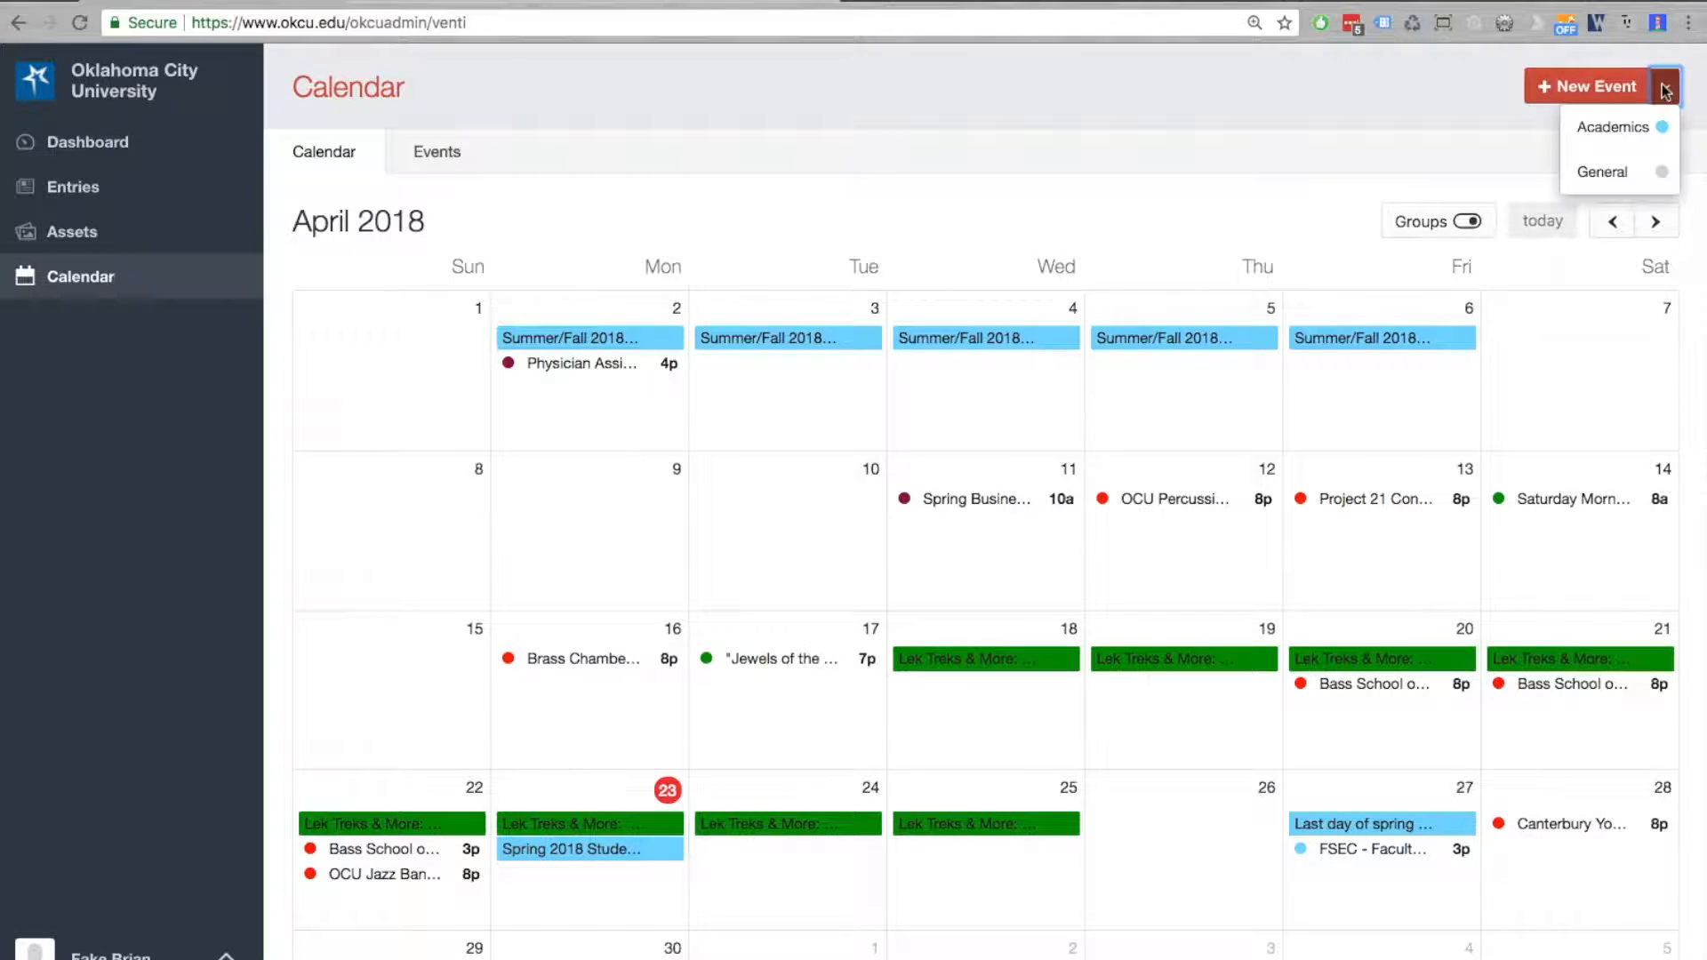
click(1640, 172)
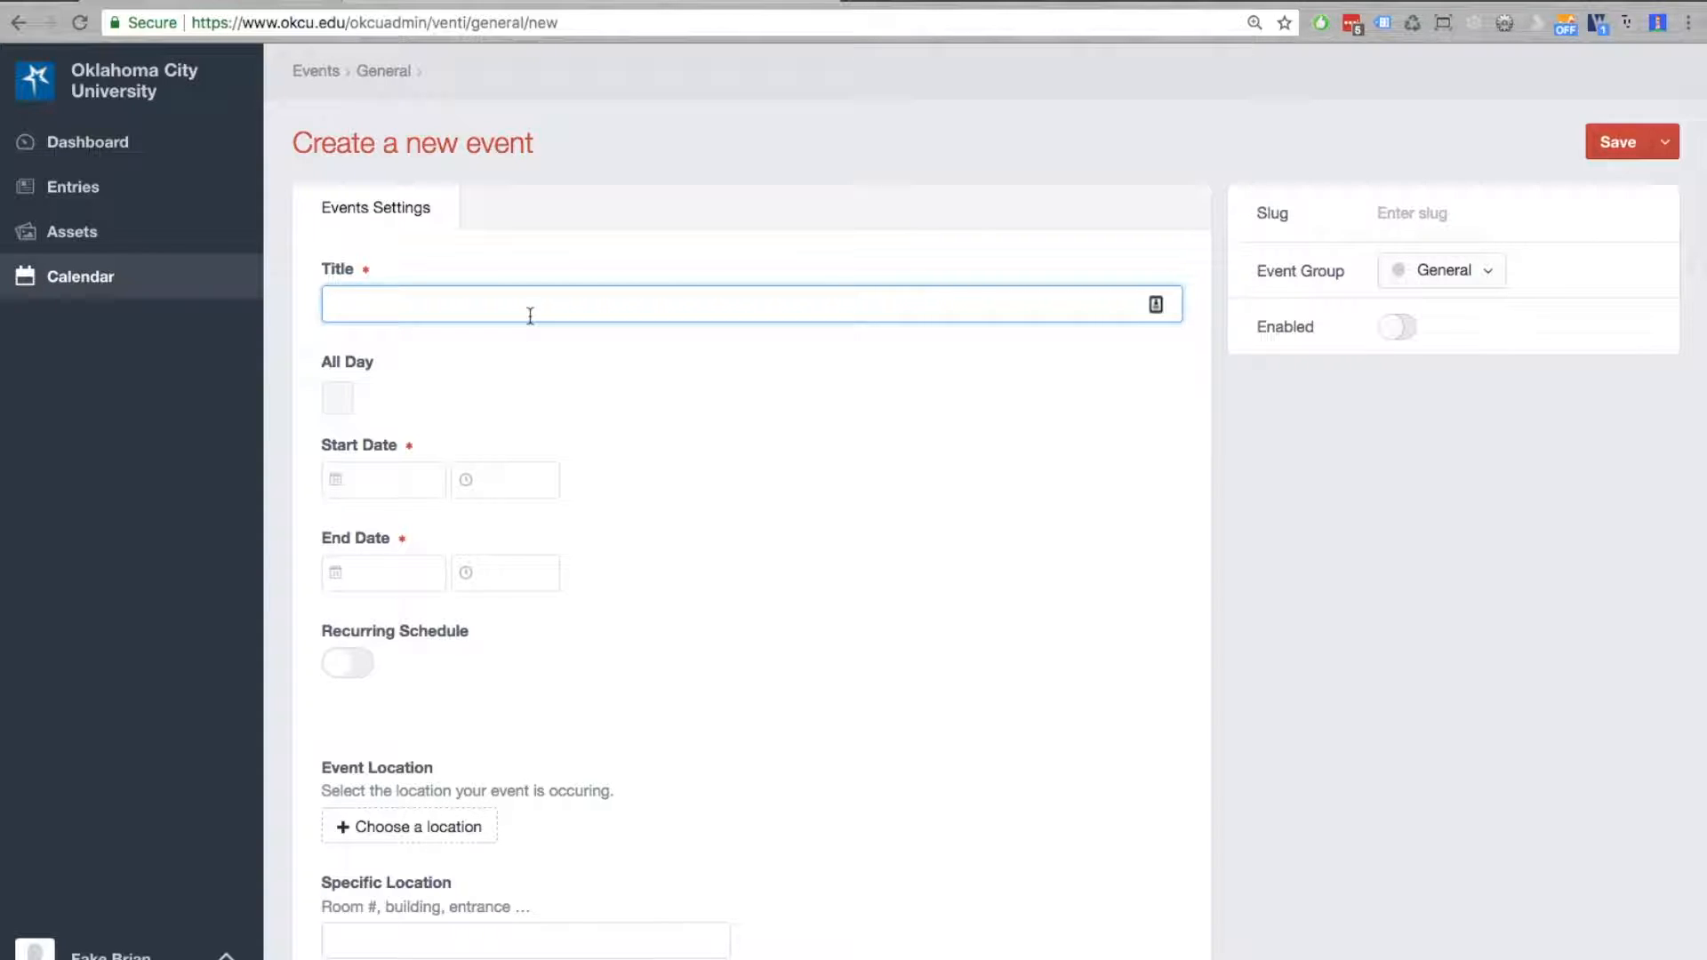
text(Test Event)
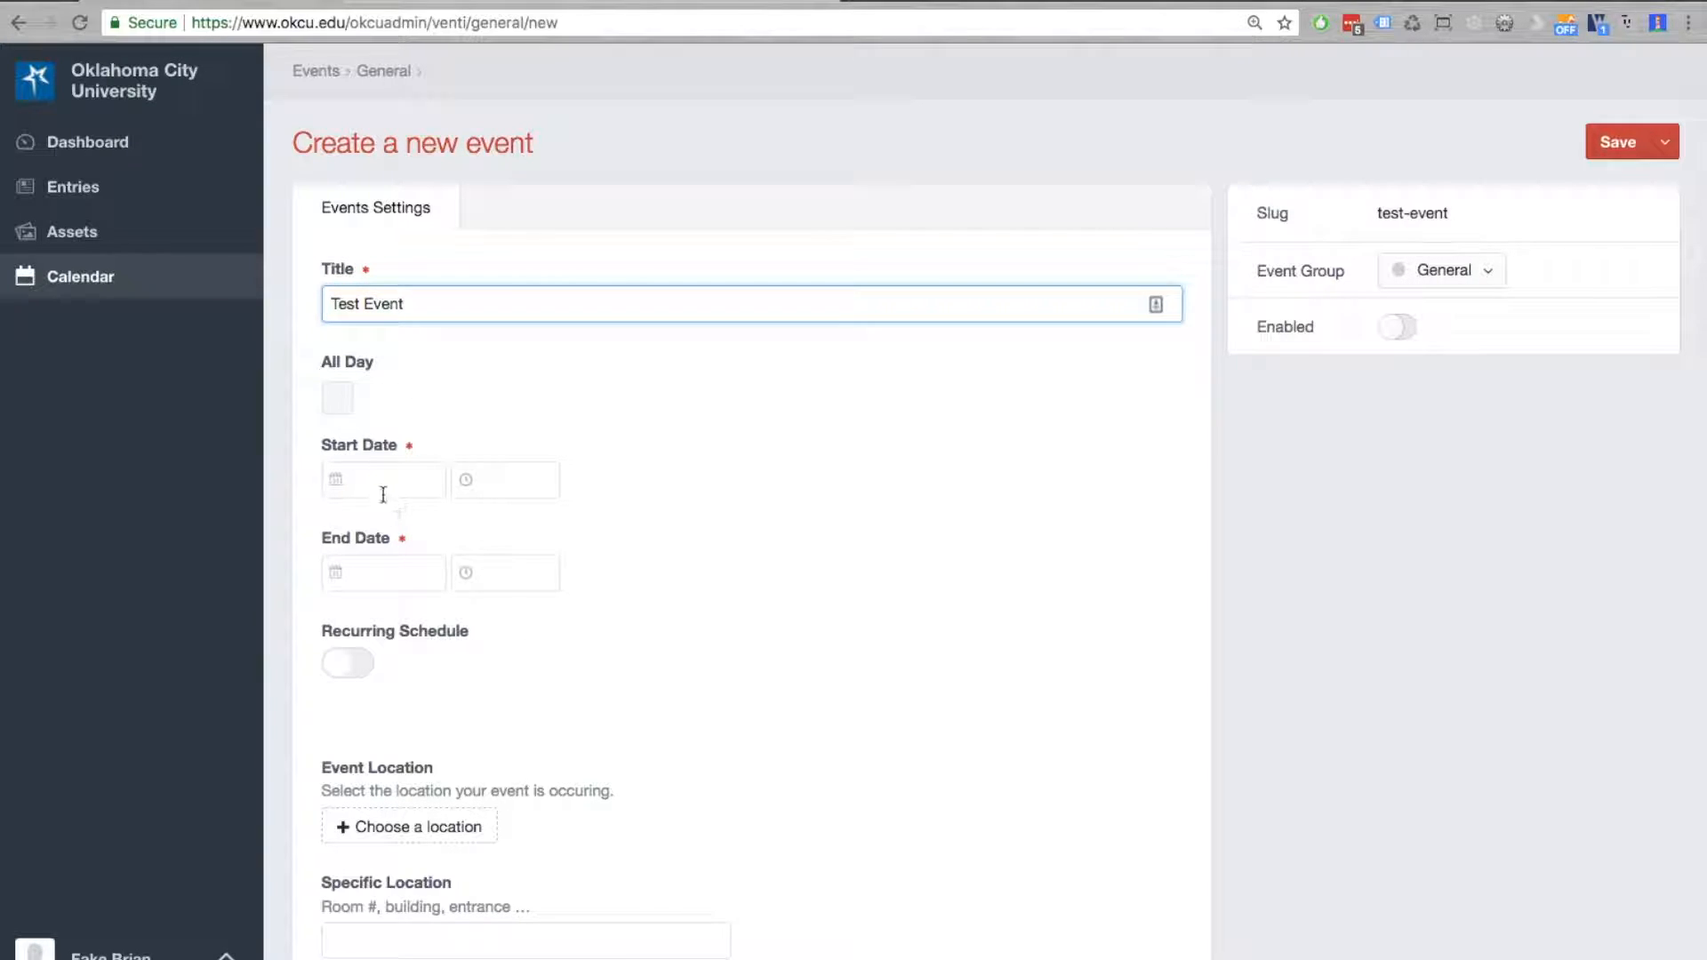
Set the event's start to 4/26/2018 at 10:00 AM.
click(383, 495)
click(485, 692)
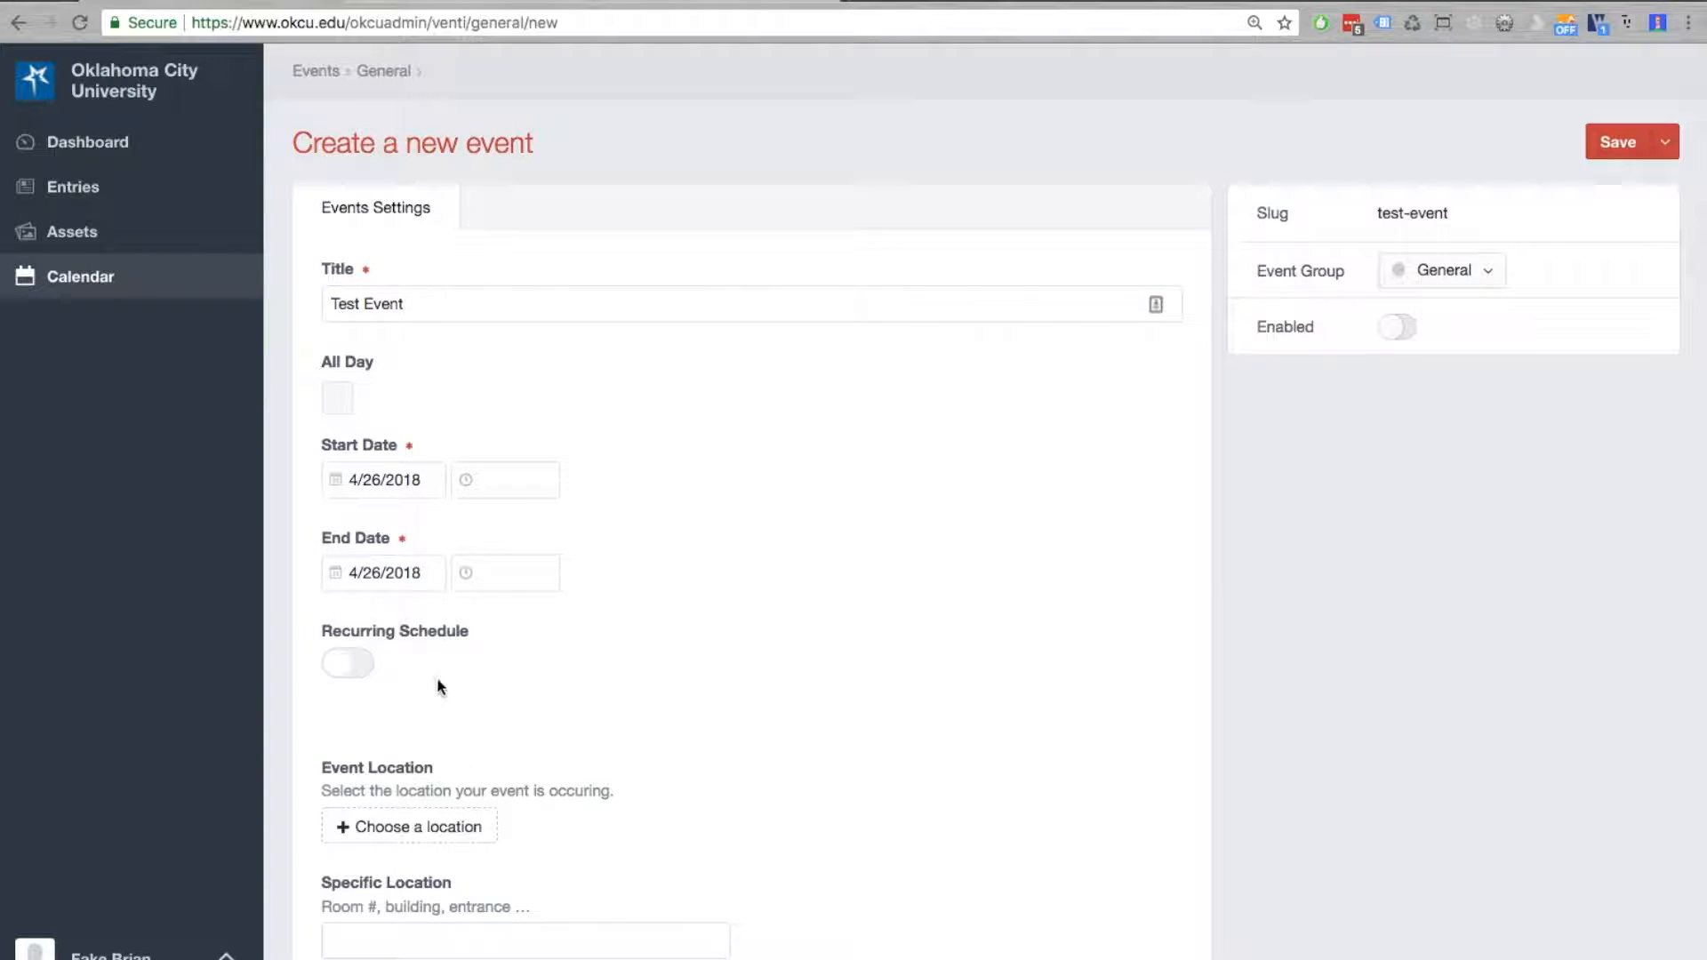
click(488, 479)
scroll(530, 678, down, 2)
scroll(531, 685, down, 3)
click(514, 656)
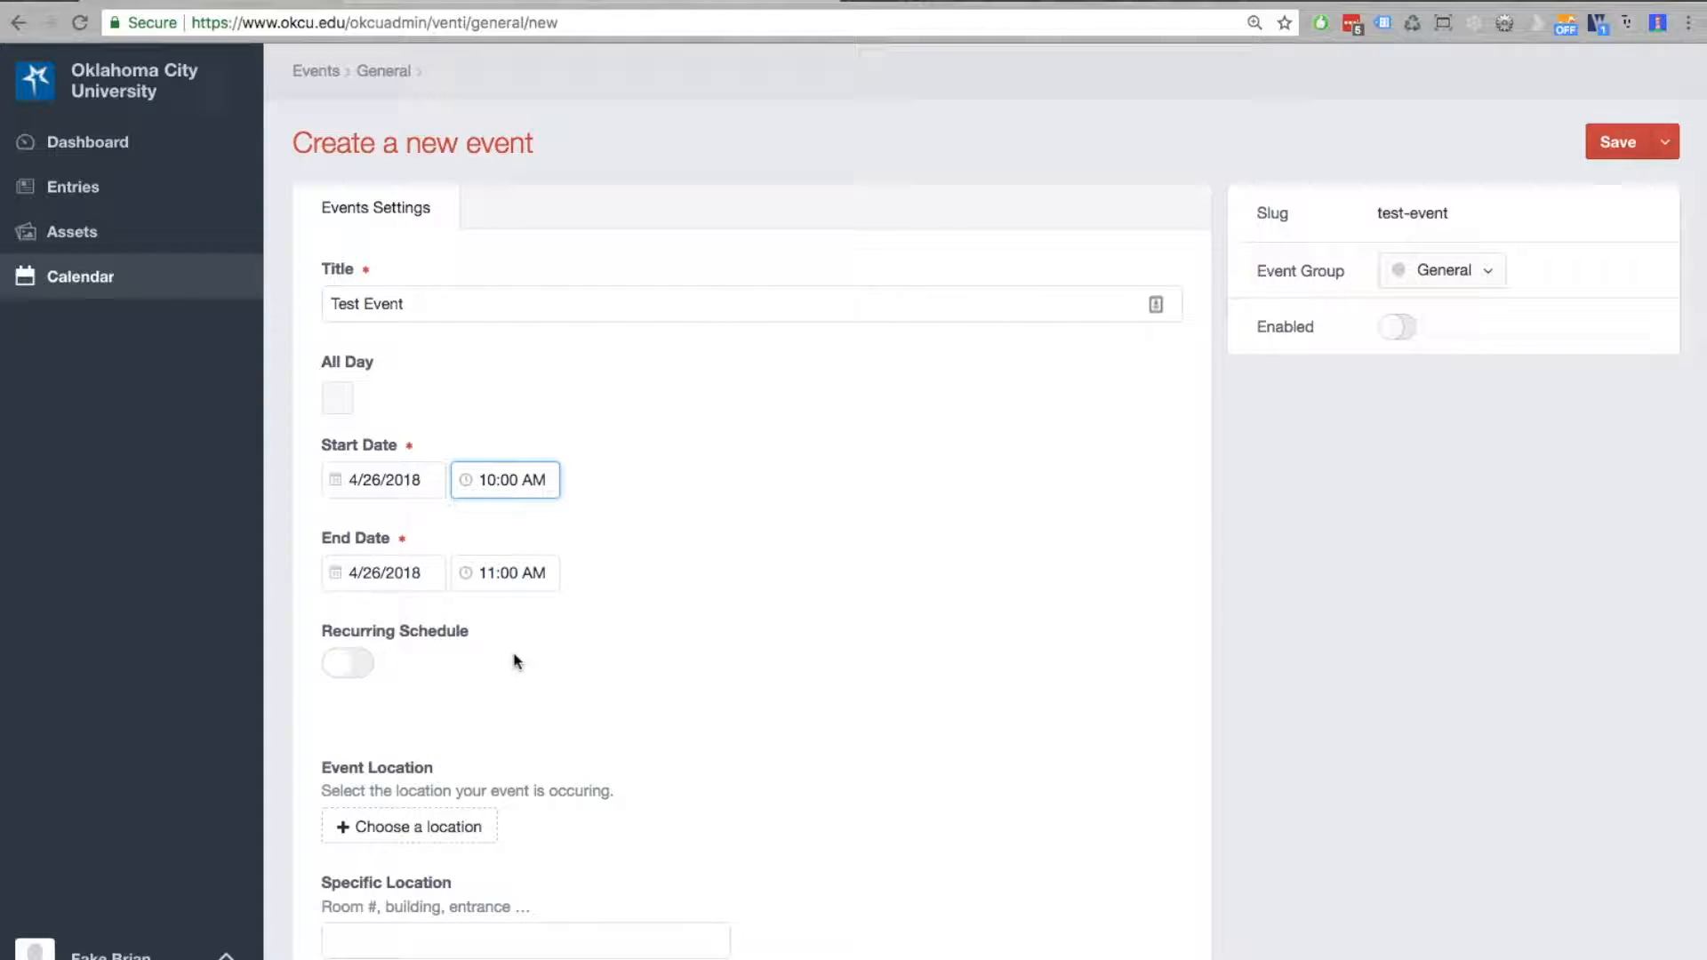
Try the event's all-day option and switch it back off.
click(625, 394)
click(342, 404)
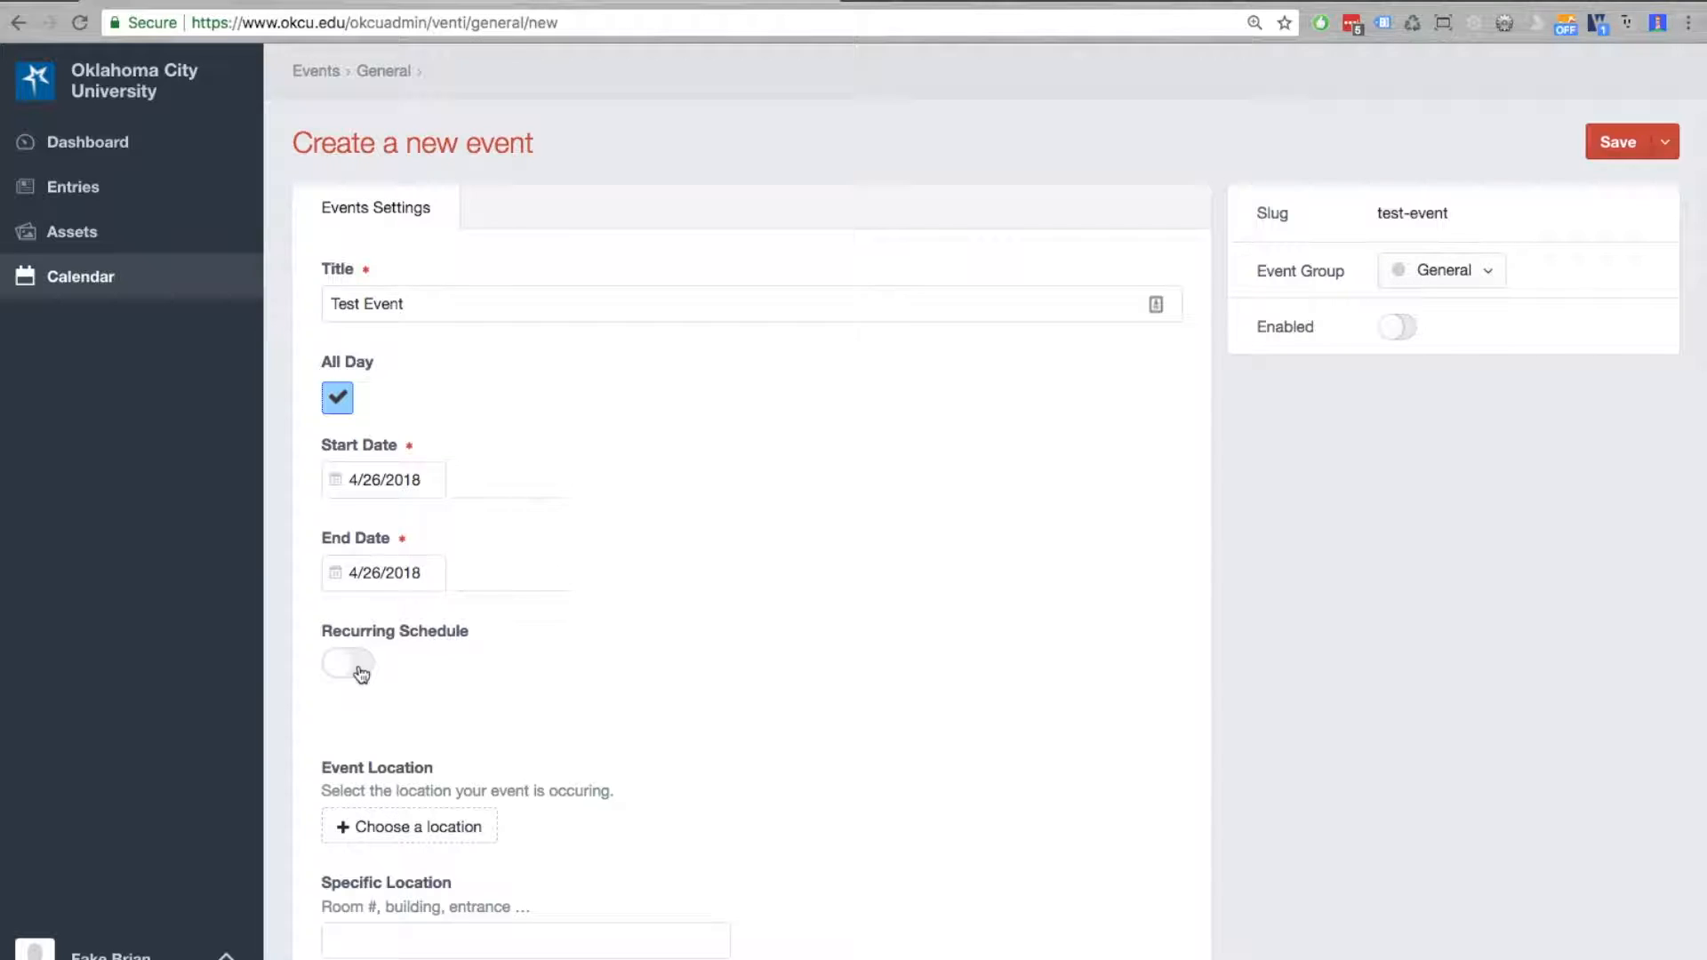
click(336, 402)
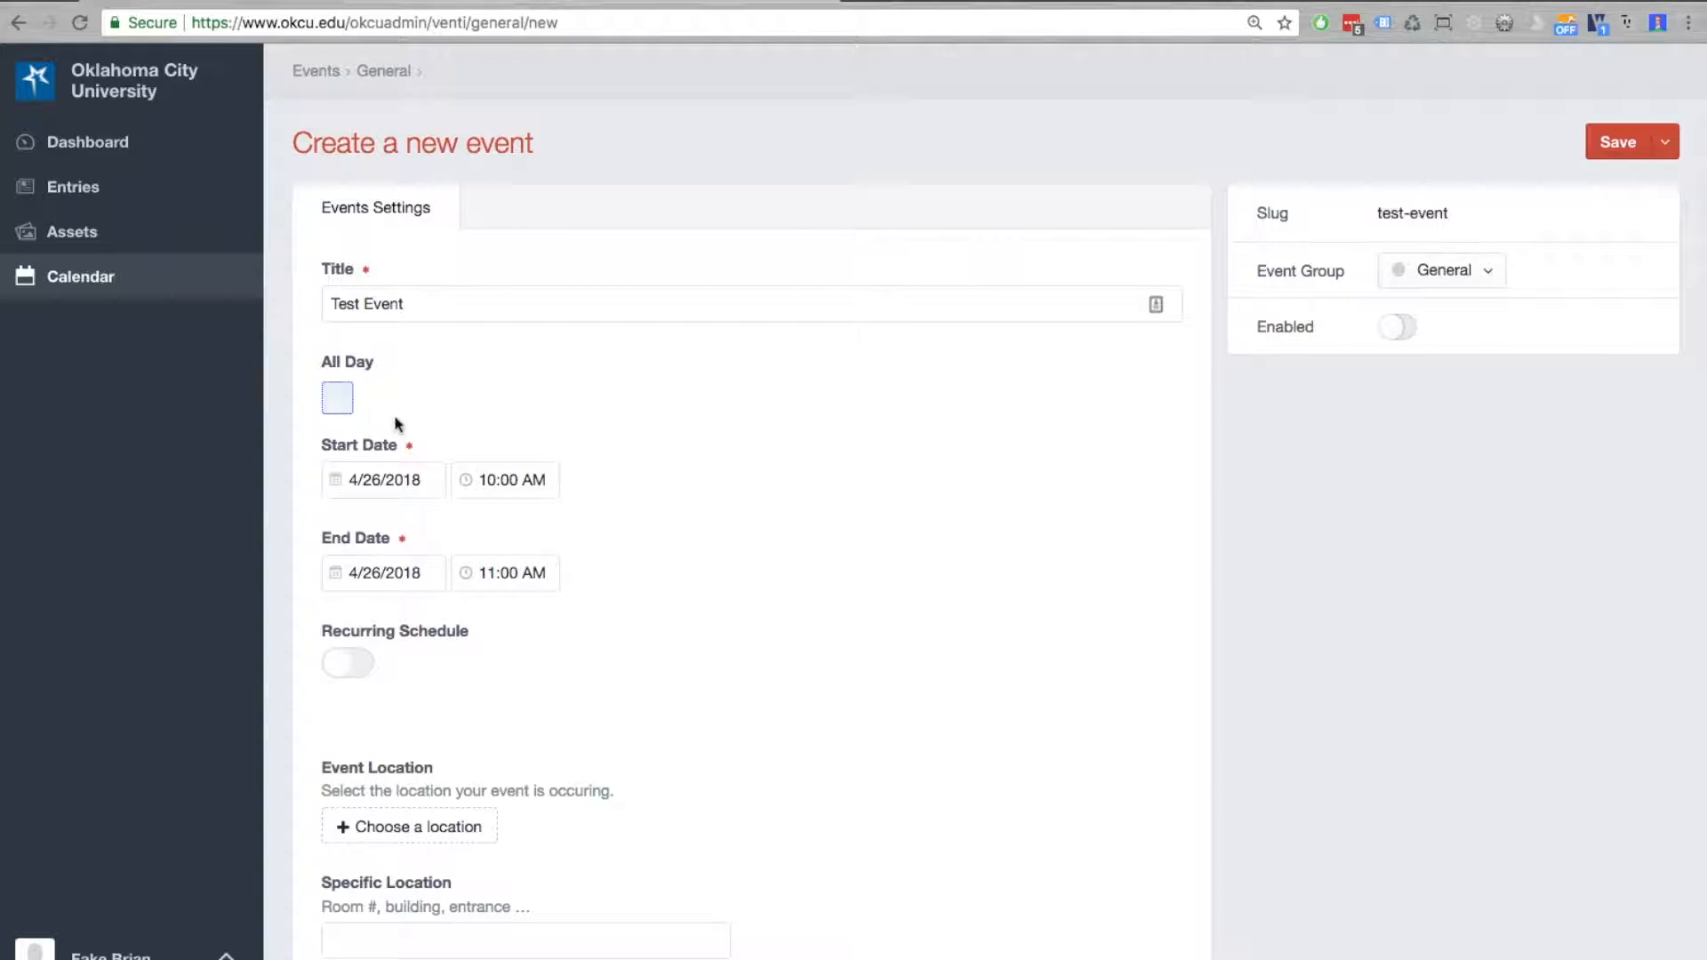
Try a daily recurring schedule repeating every 3 days and ending after 4 occurrences, and discard it.
click(340, 665)
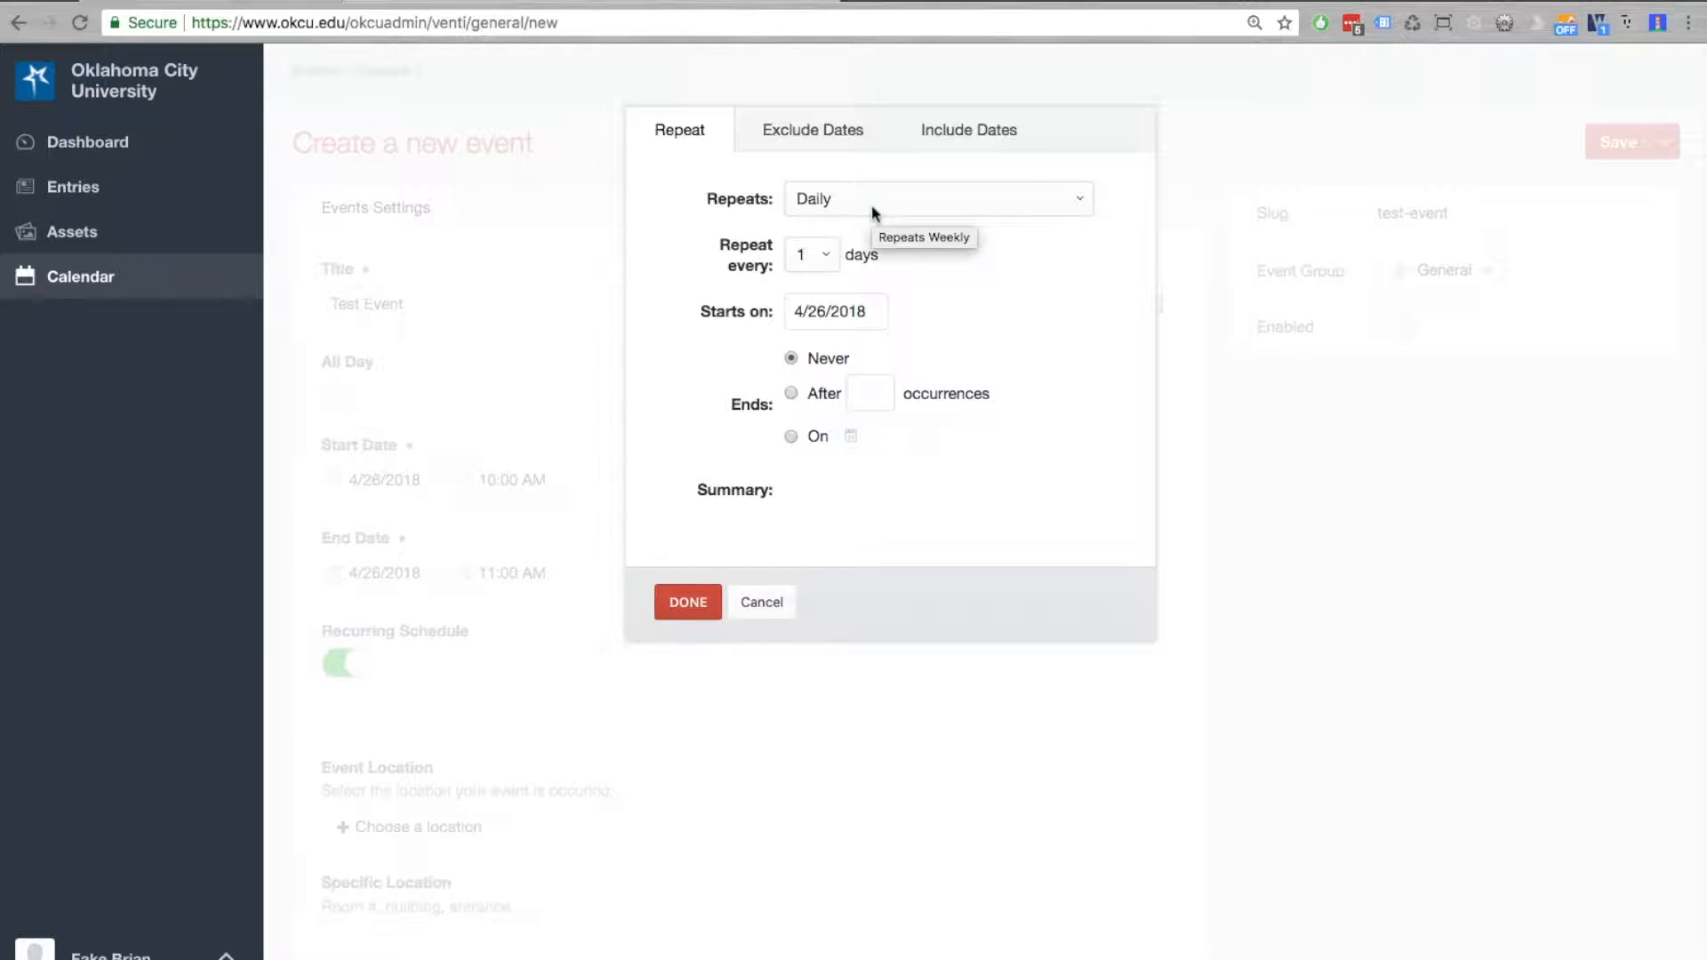
click(816, 255)
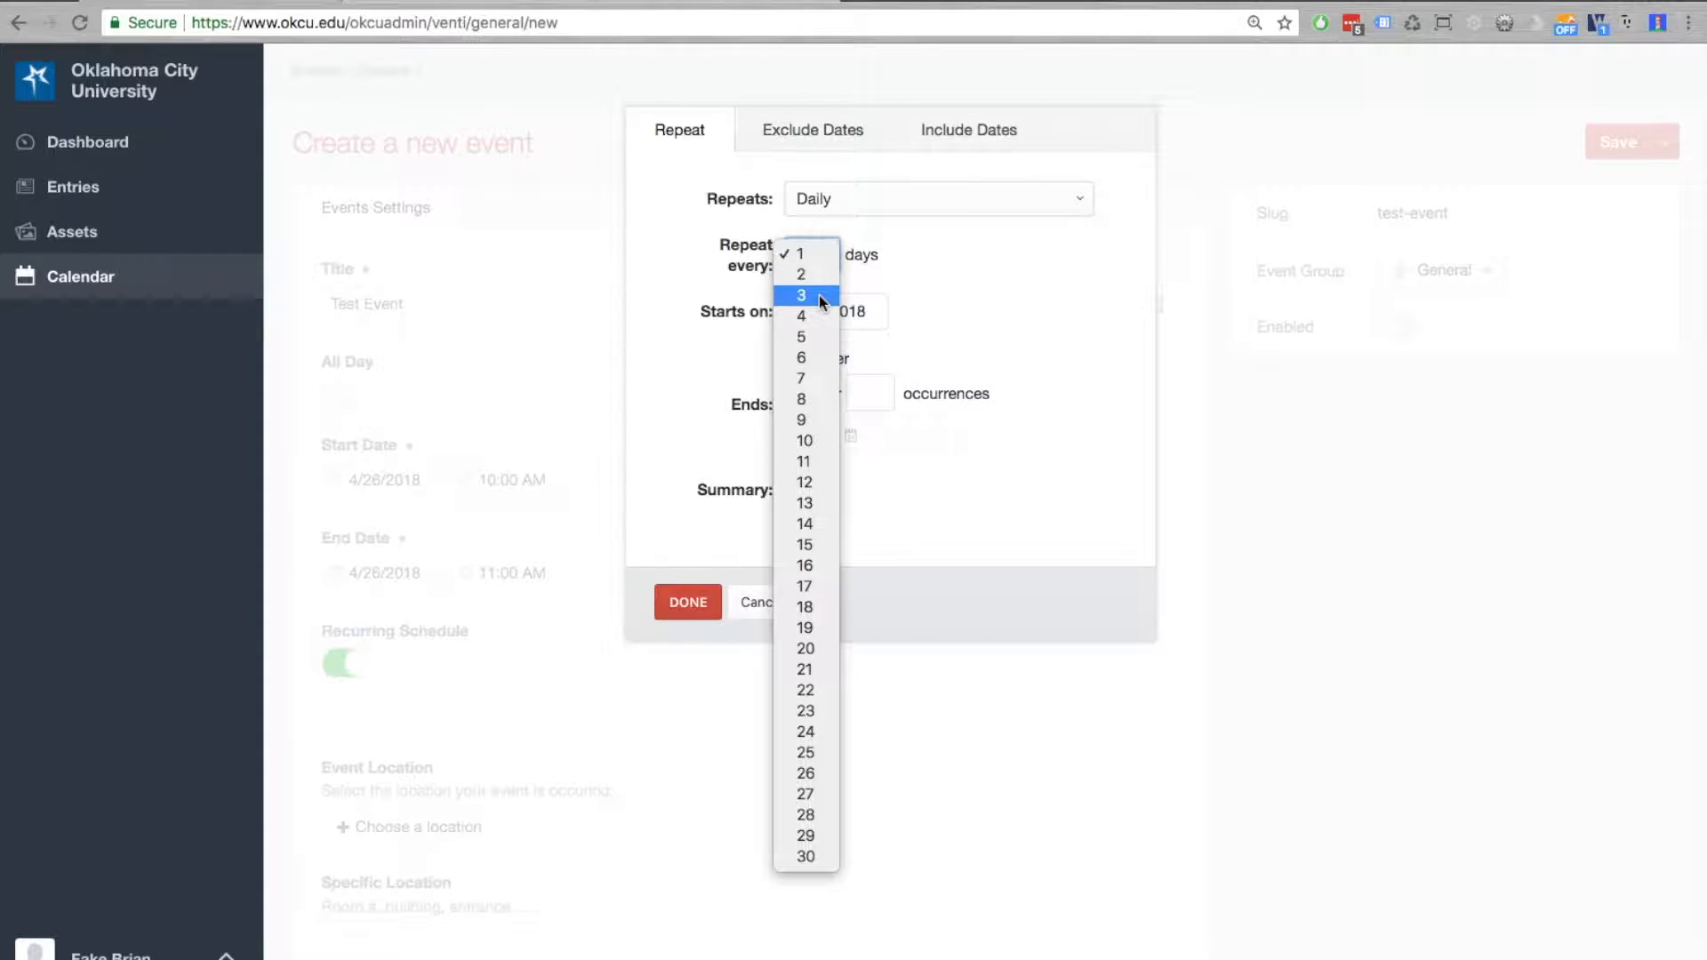
click(819, 295)
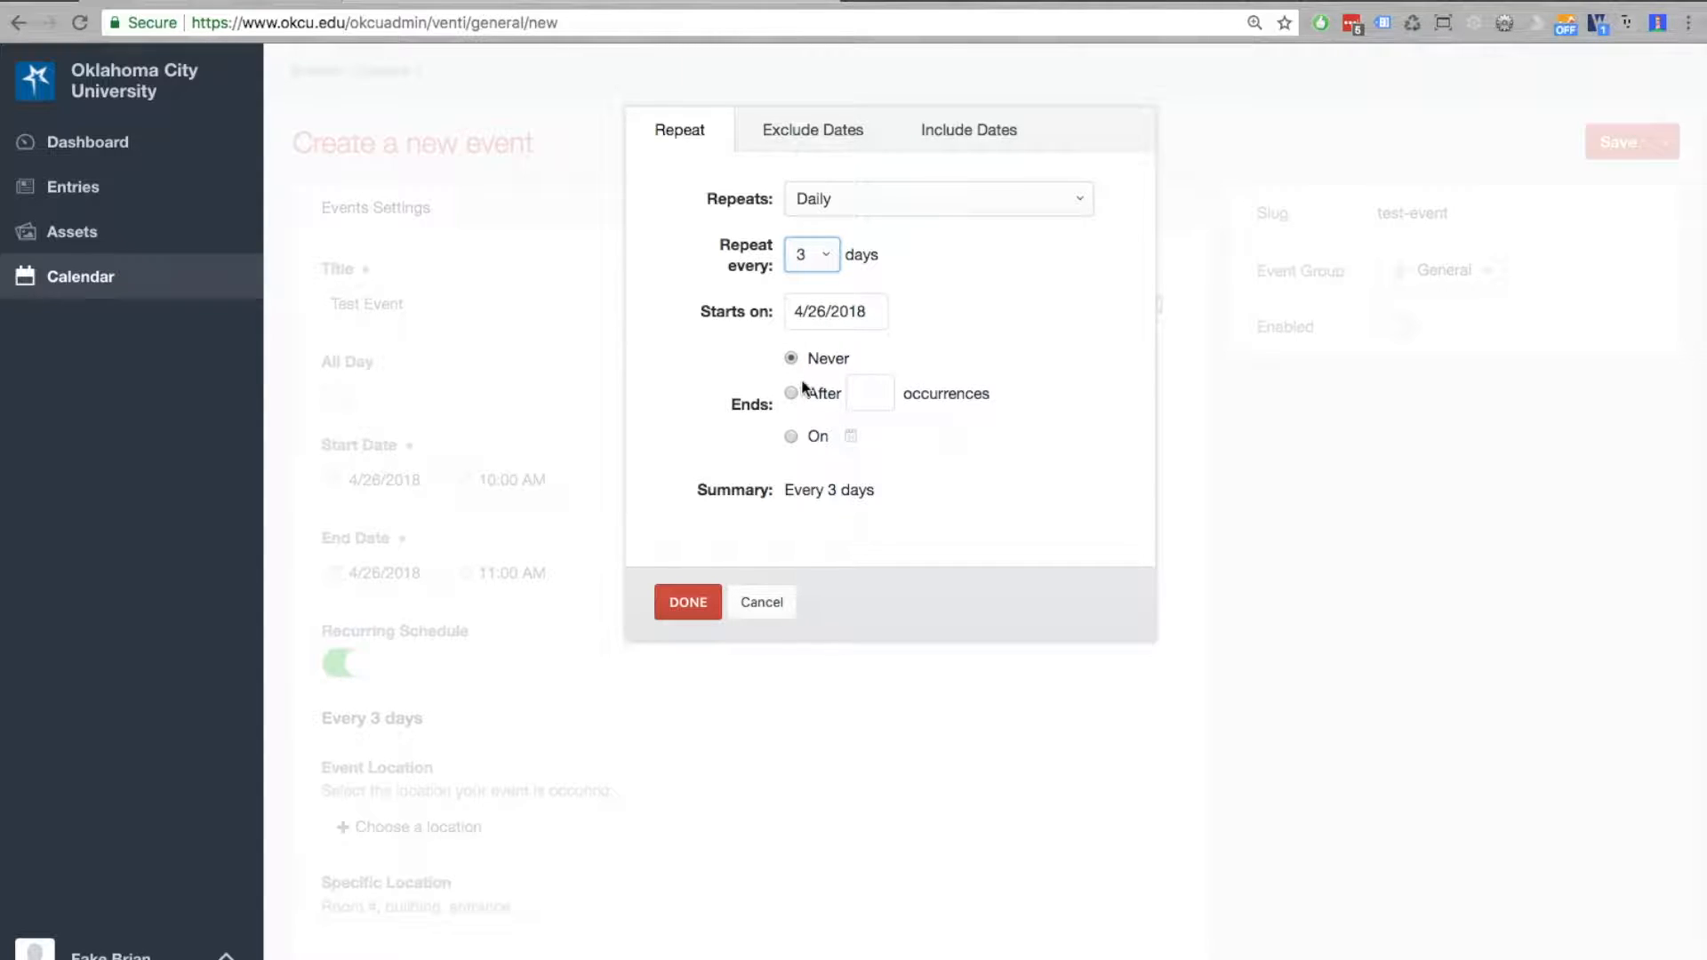
click(791, 436)
click(873, 389)
text(4)
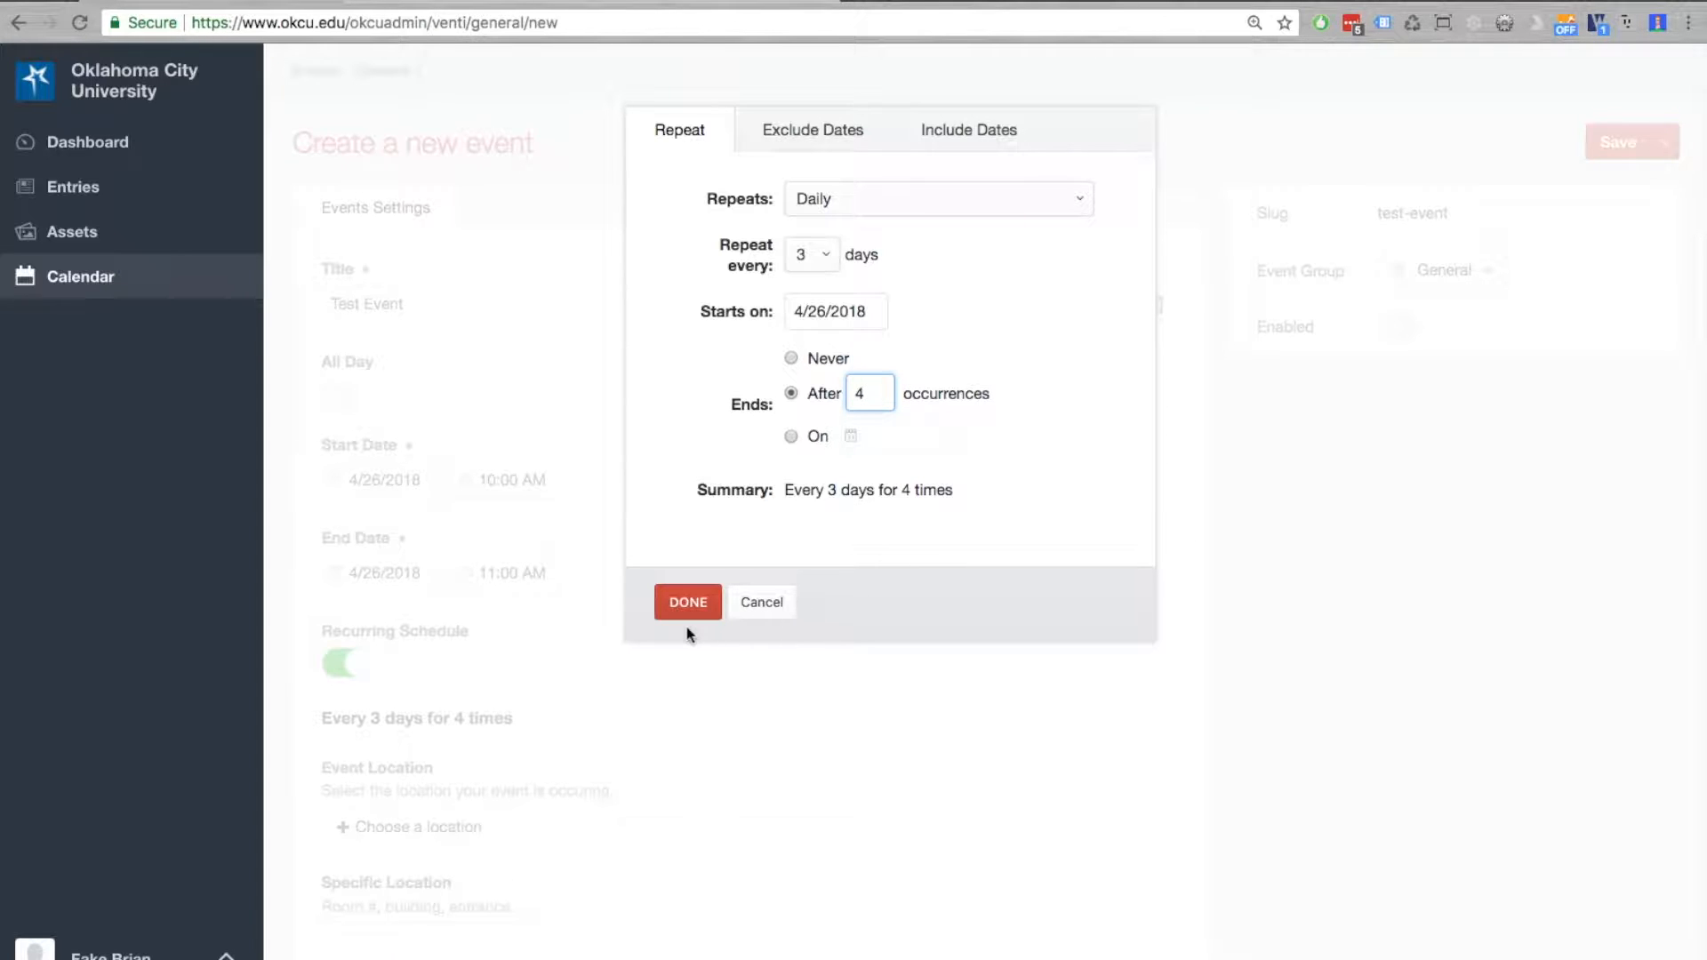
click(754, 605)
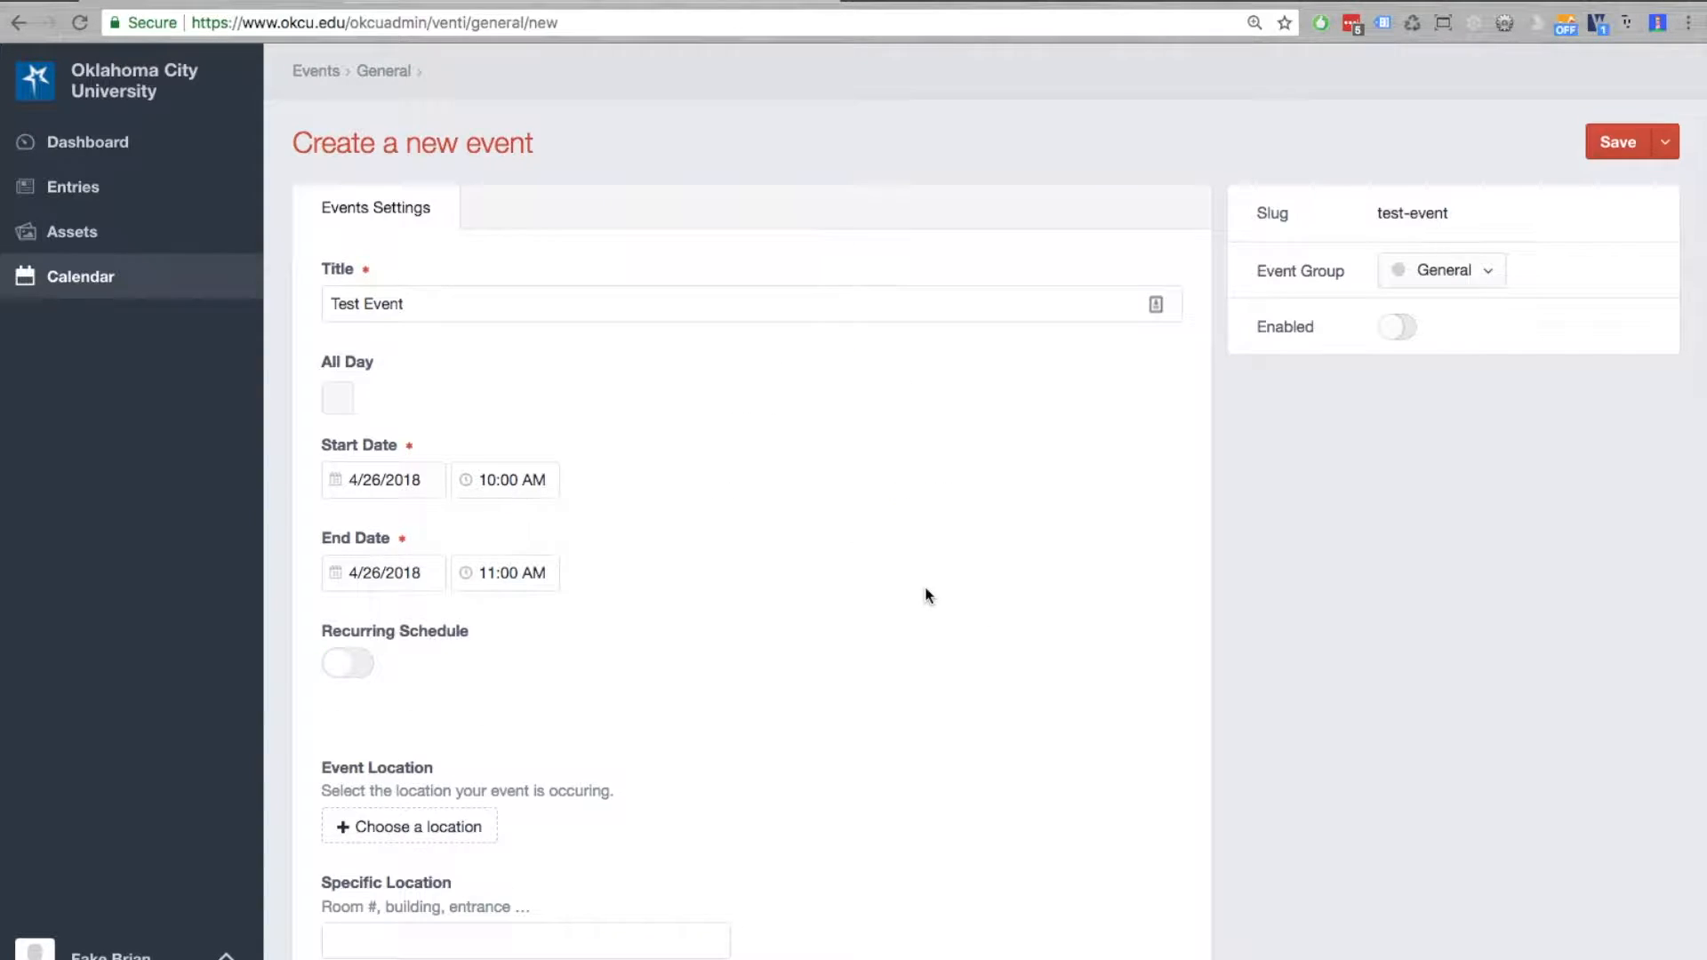
Search the locations for "stadium" and choose Jim Wade Stadium as the event location.
scroll(926, 595, down, 2)
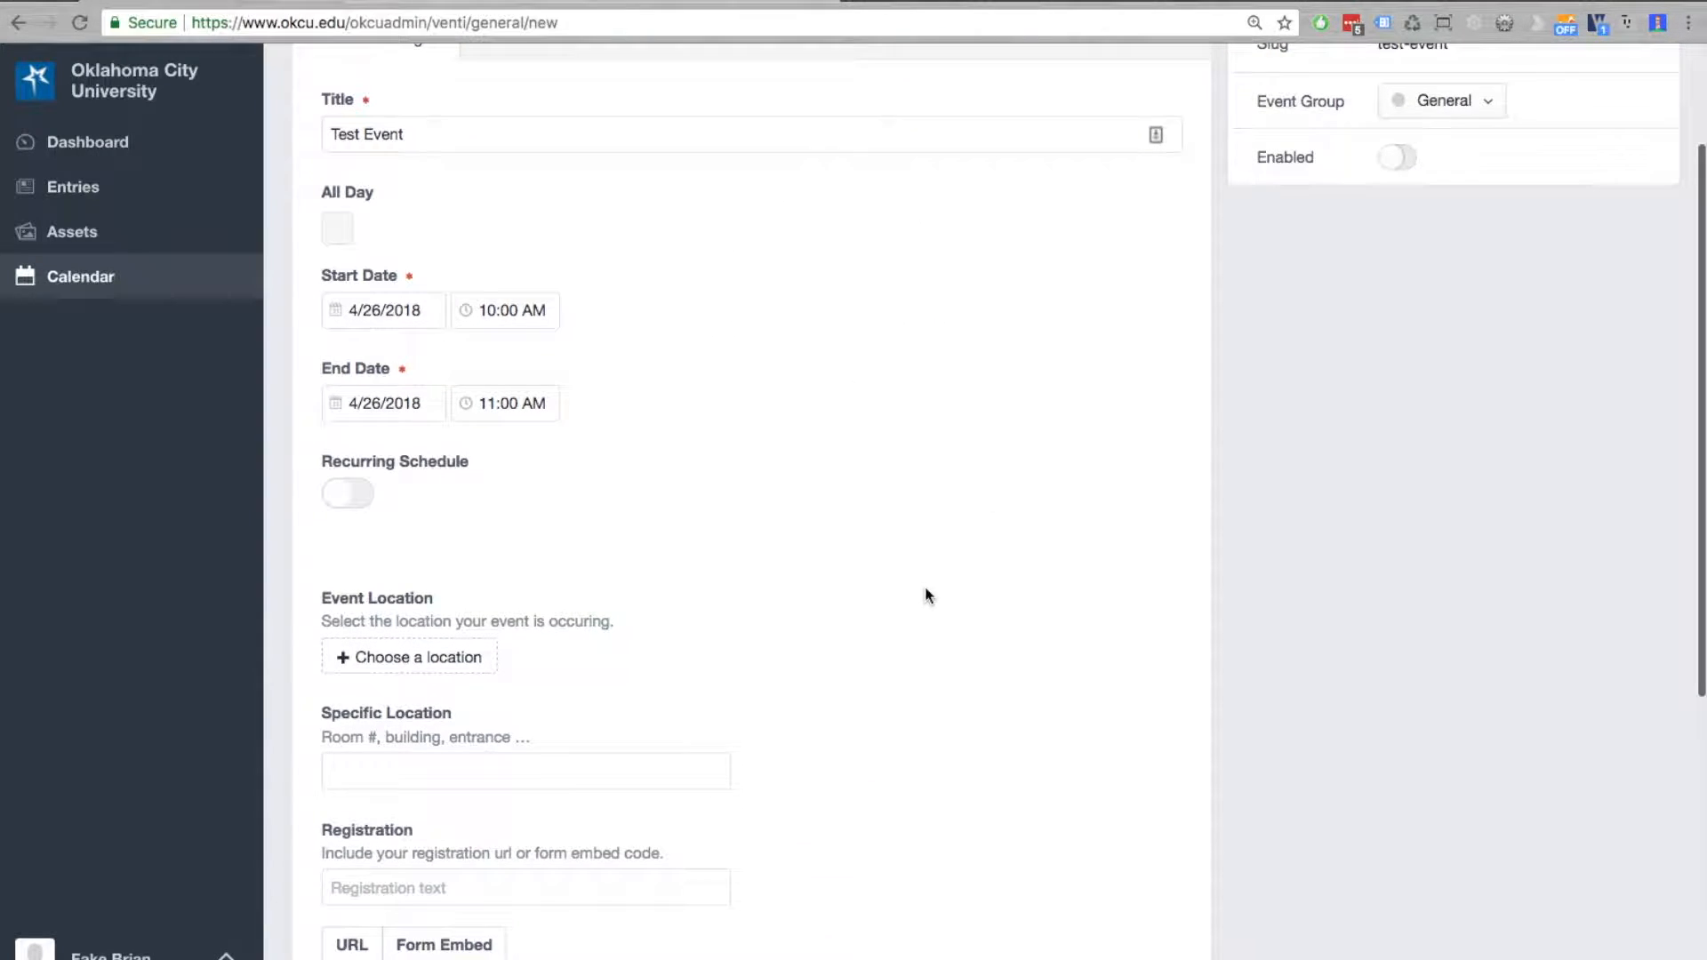
click(408, 663)
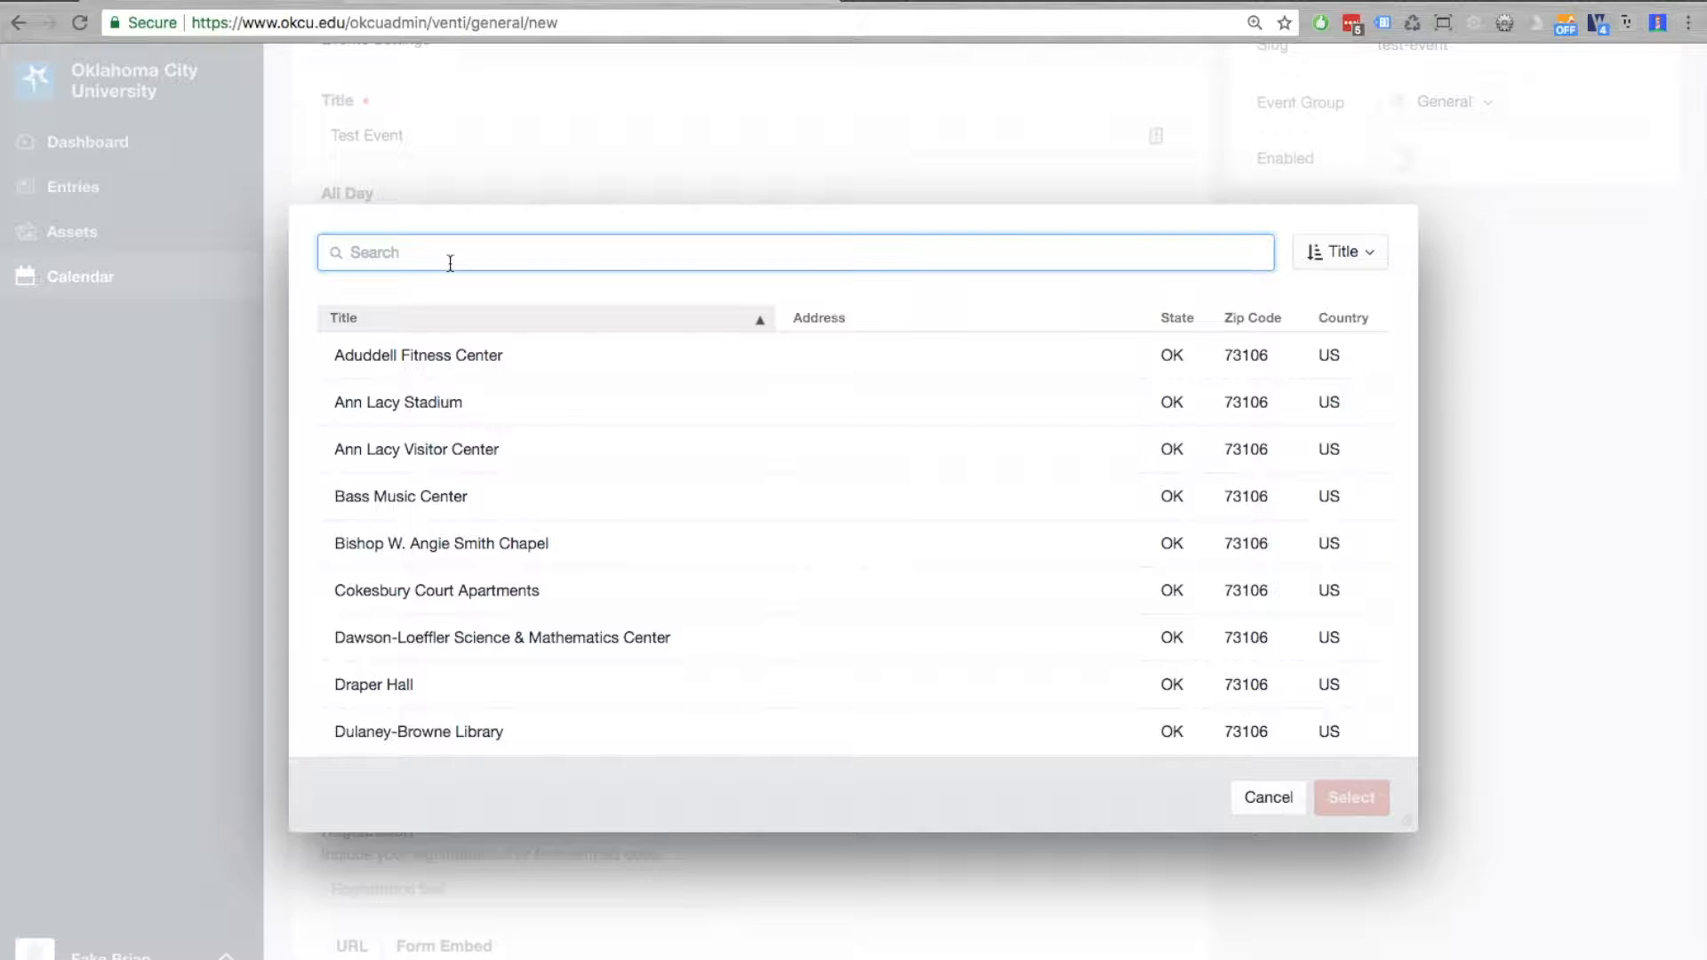
text(sta)
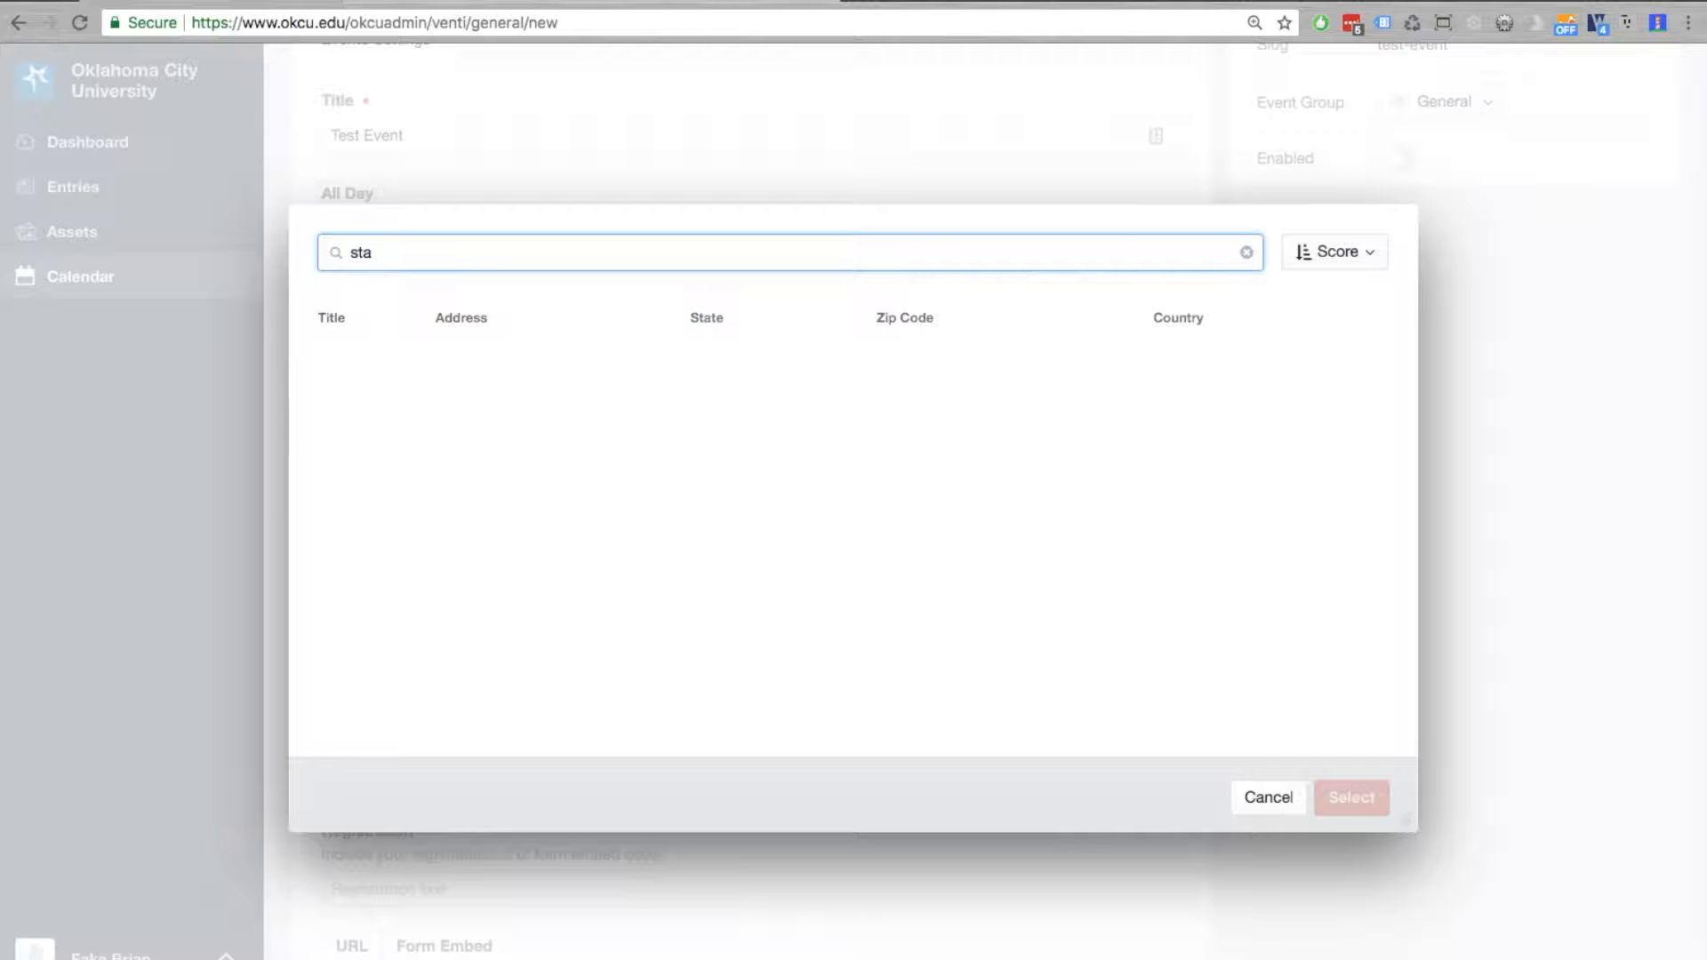
text(dium)
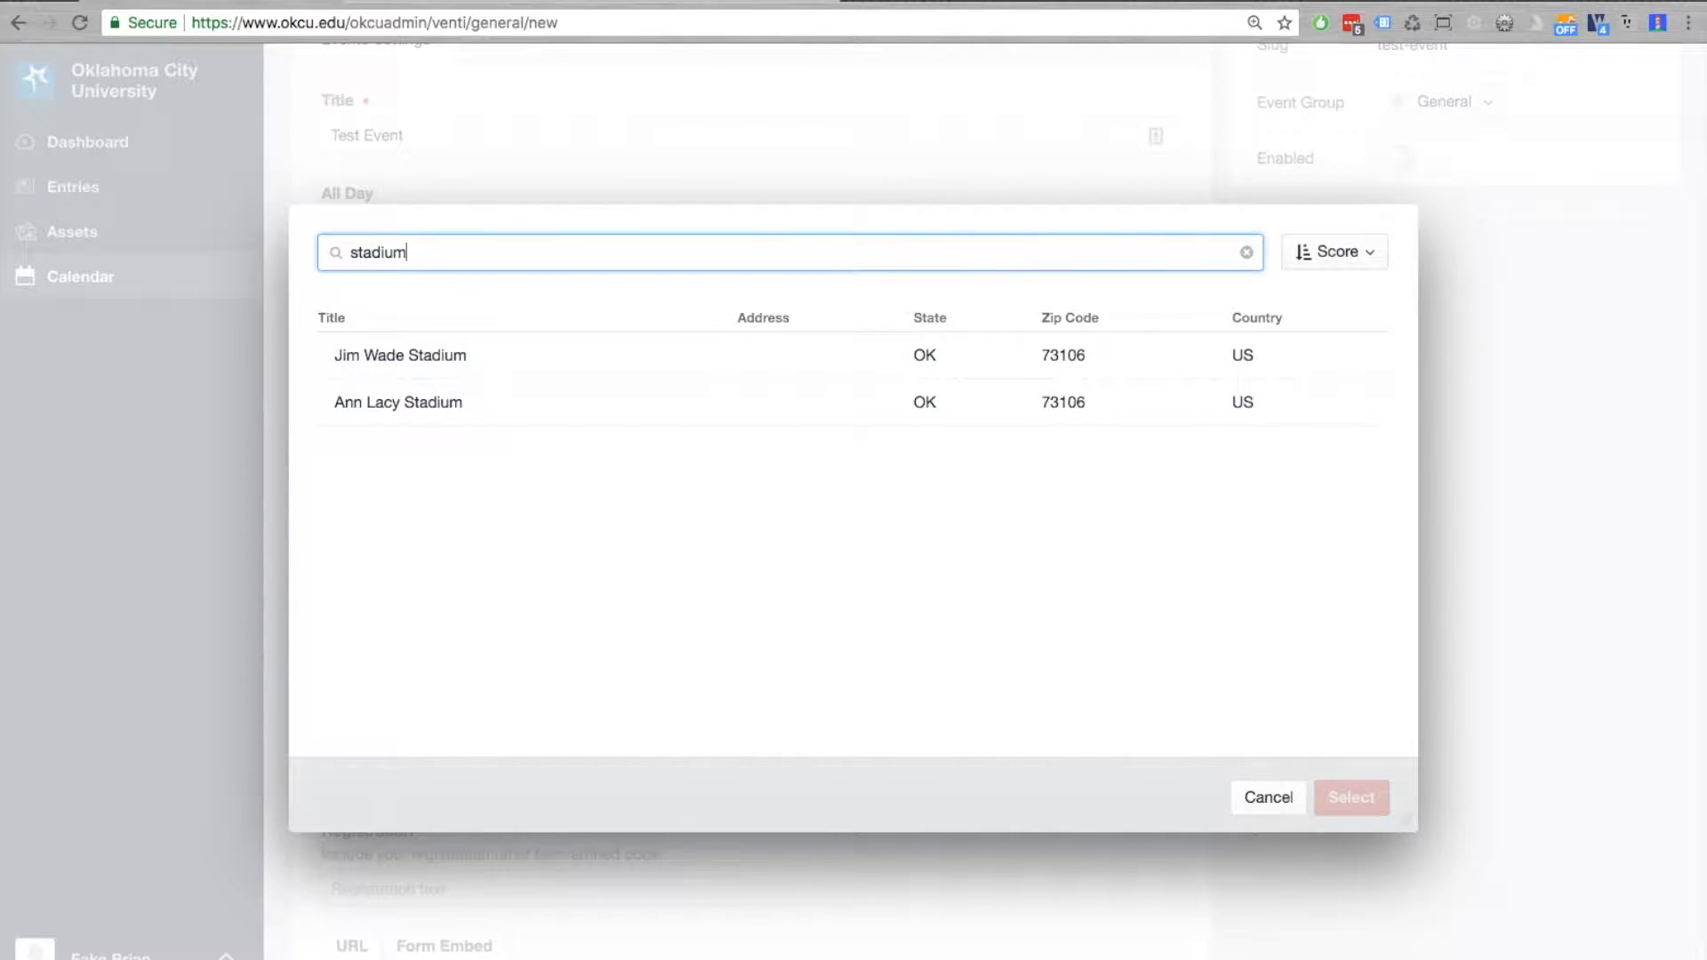
double_click(460, 361)
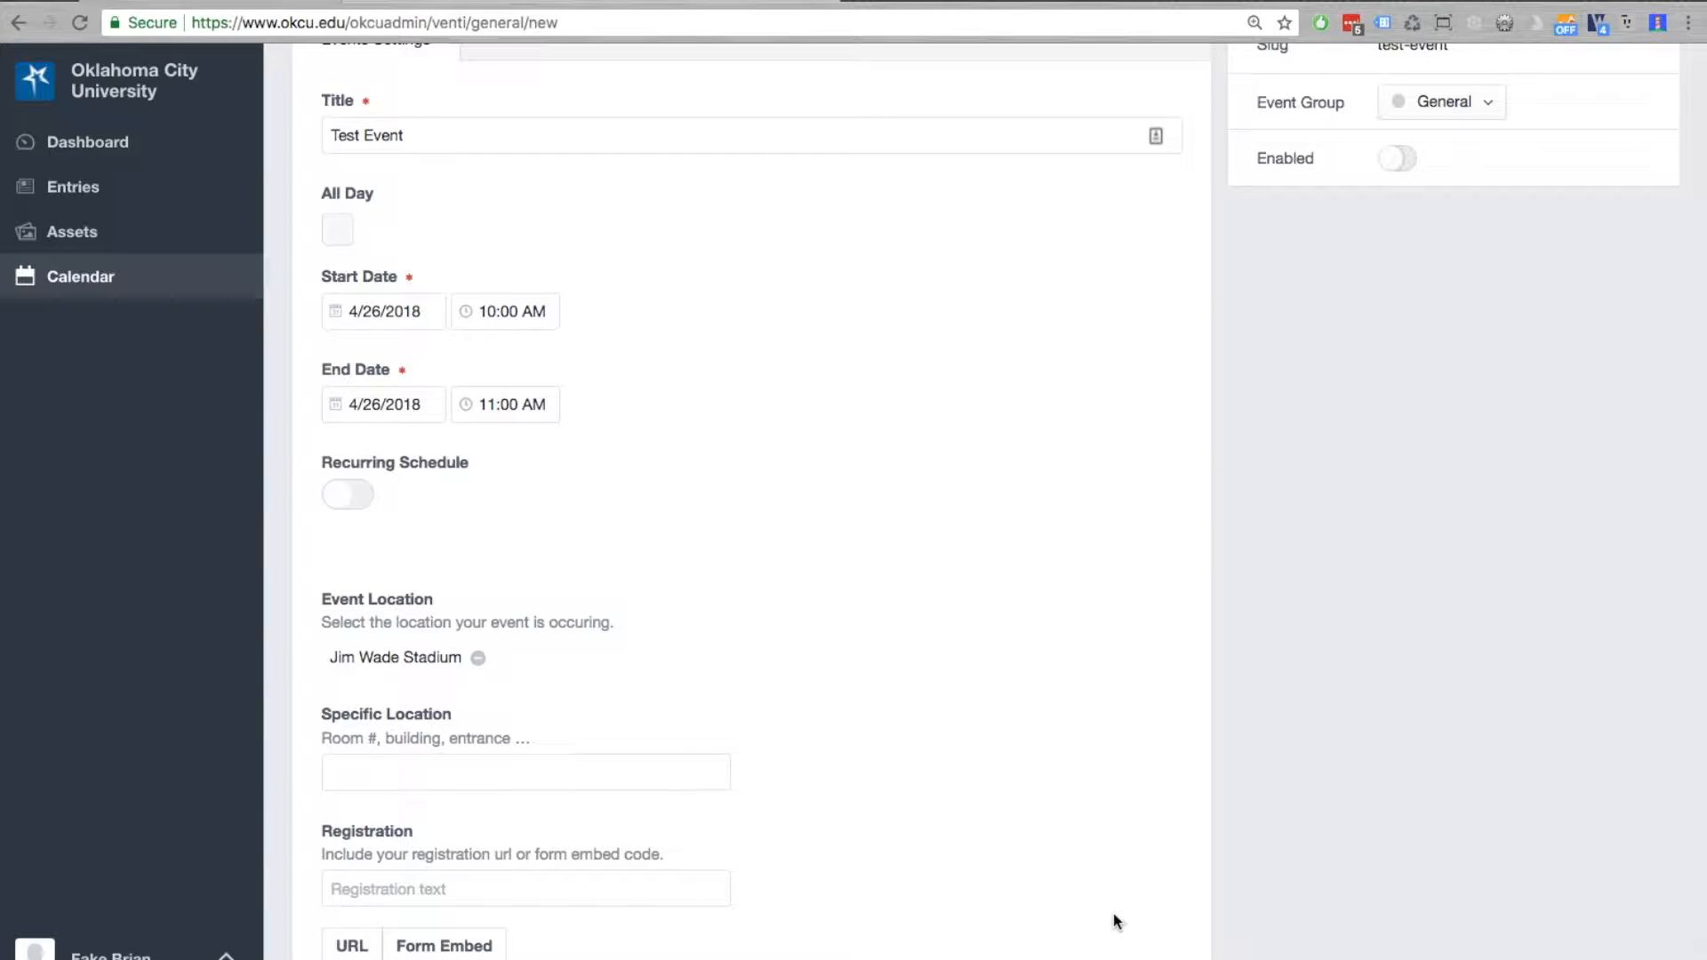
Enter "North Entrance" as the event's specific location.
scroll(1094, 736, down, 1)
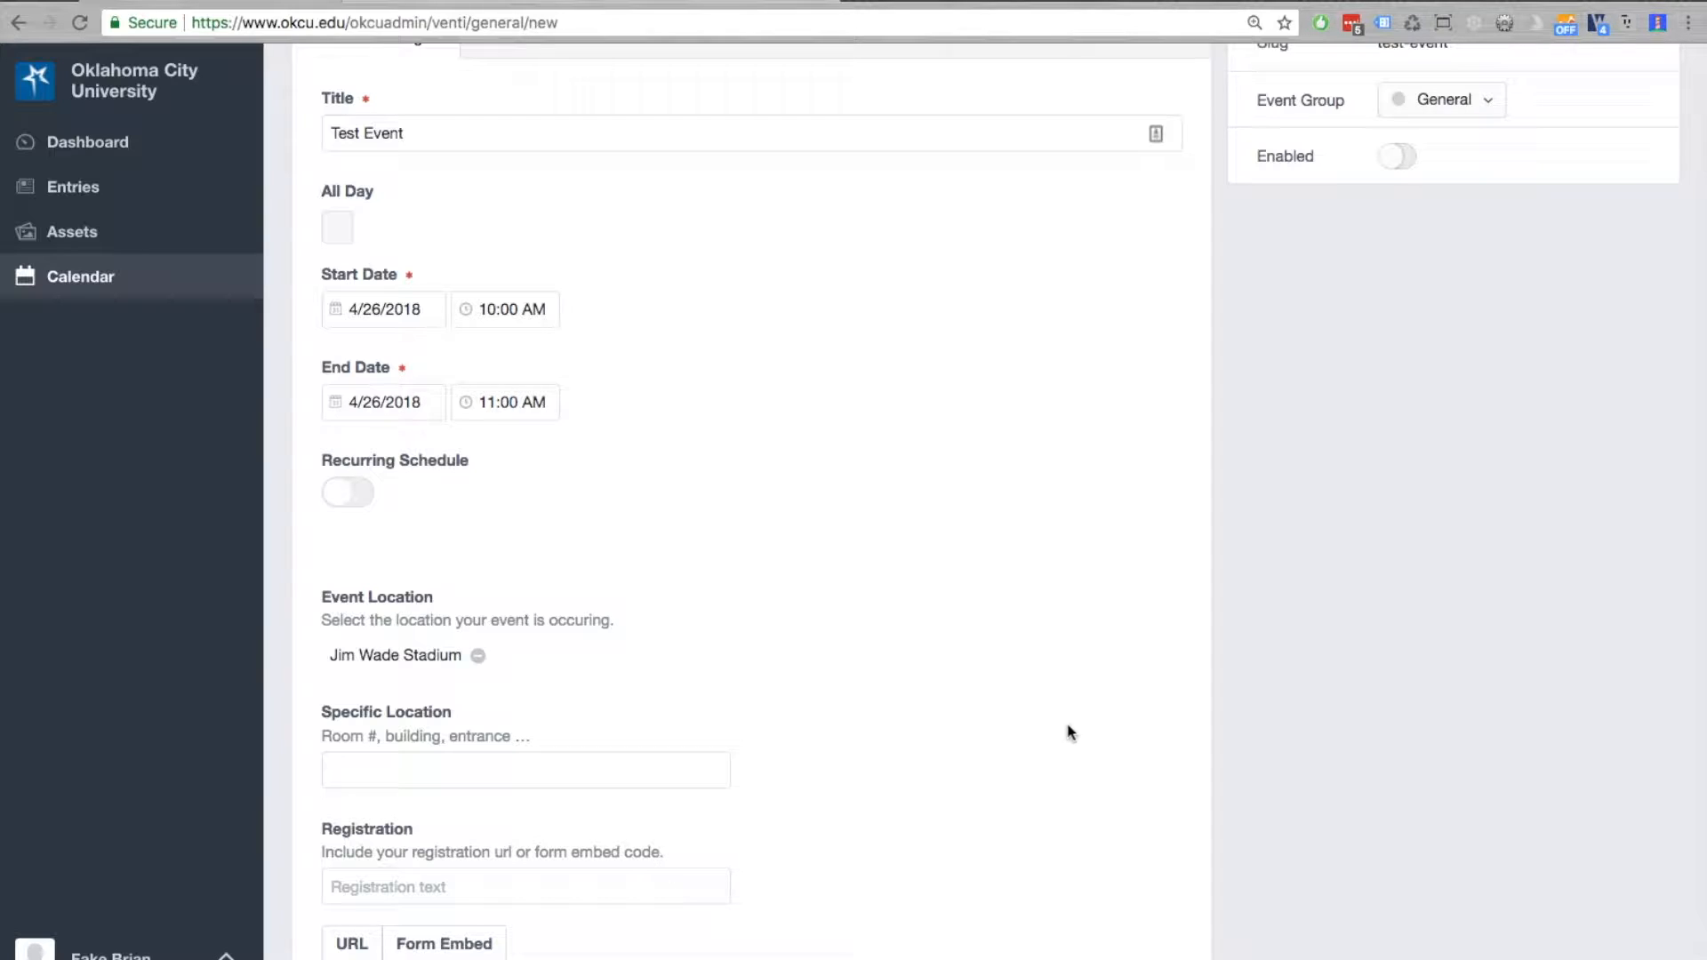
scroll(1071, 735, down, 2)
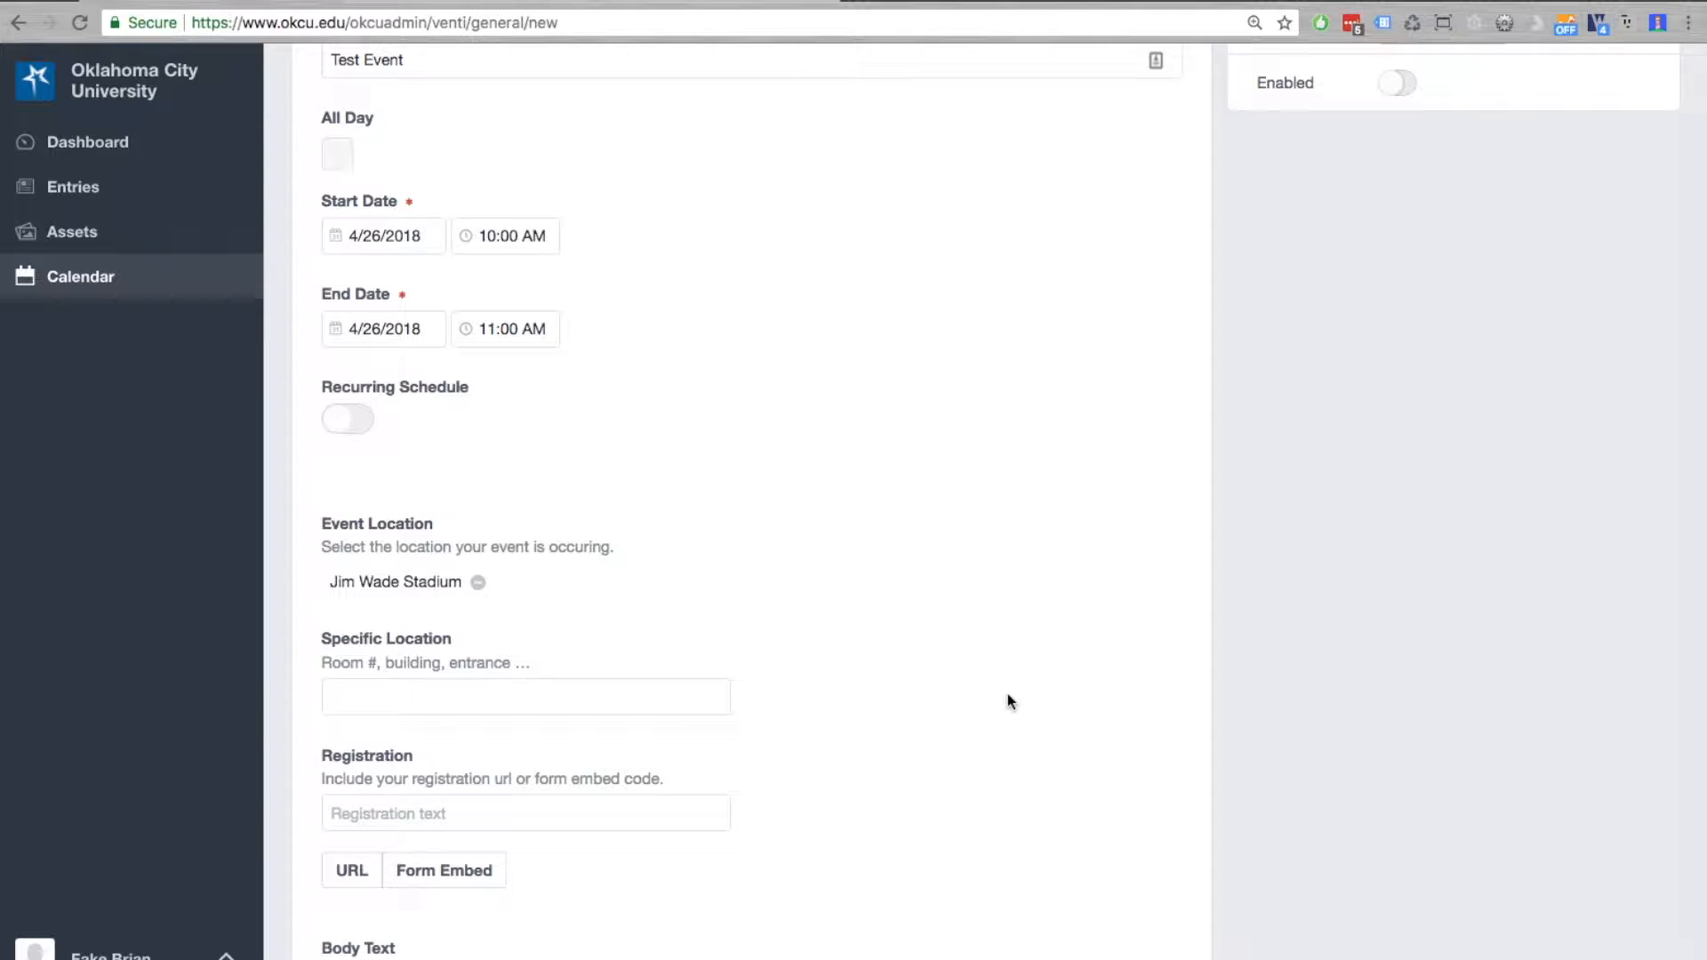
scroll(1007, 694, down, 1)
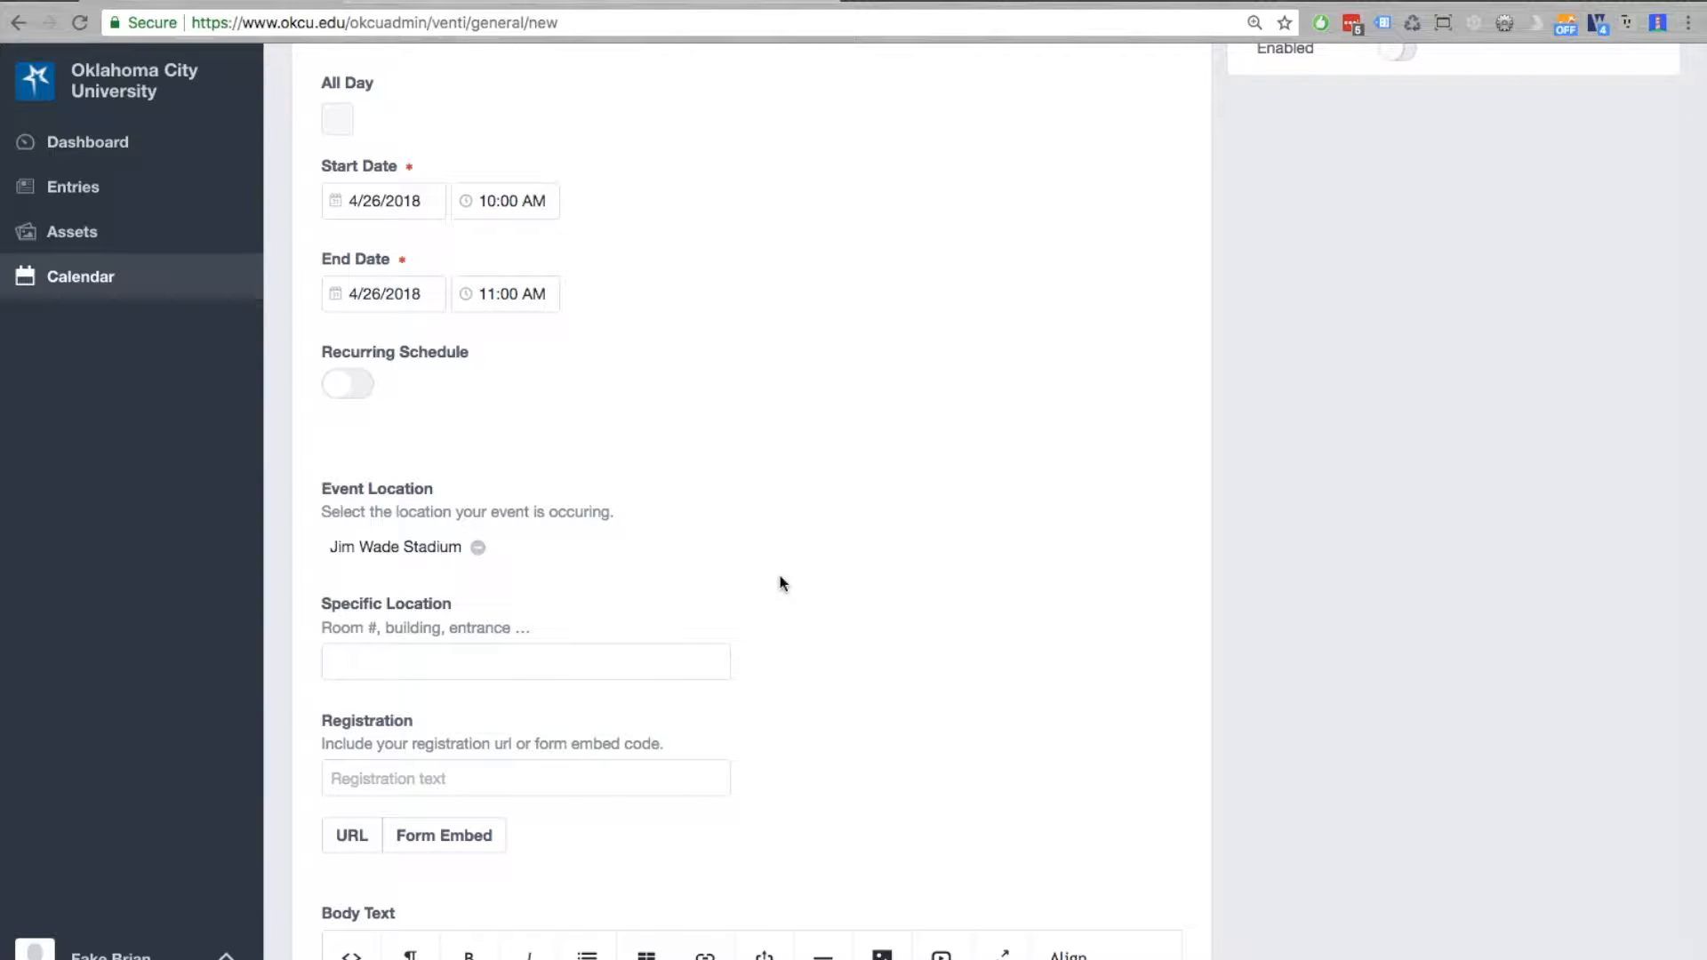
click(421, 658)
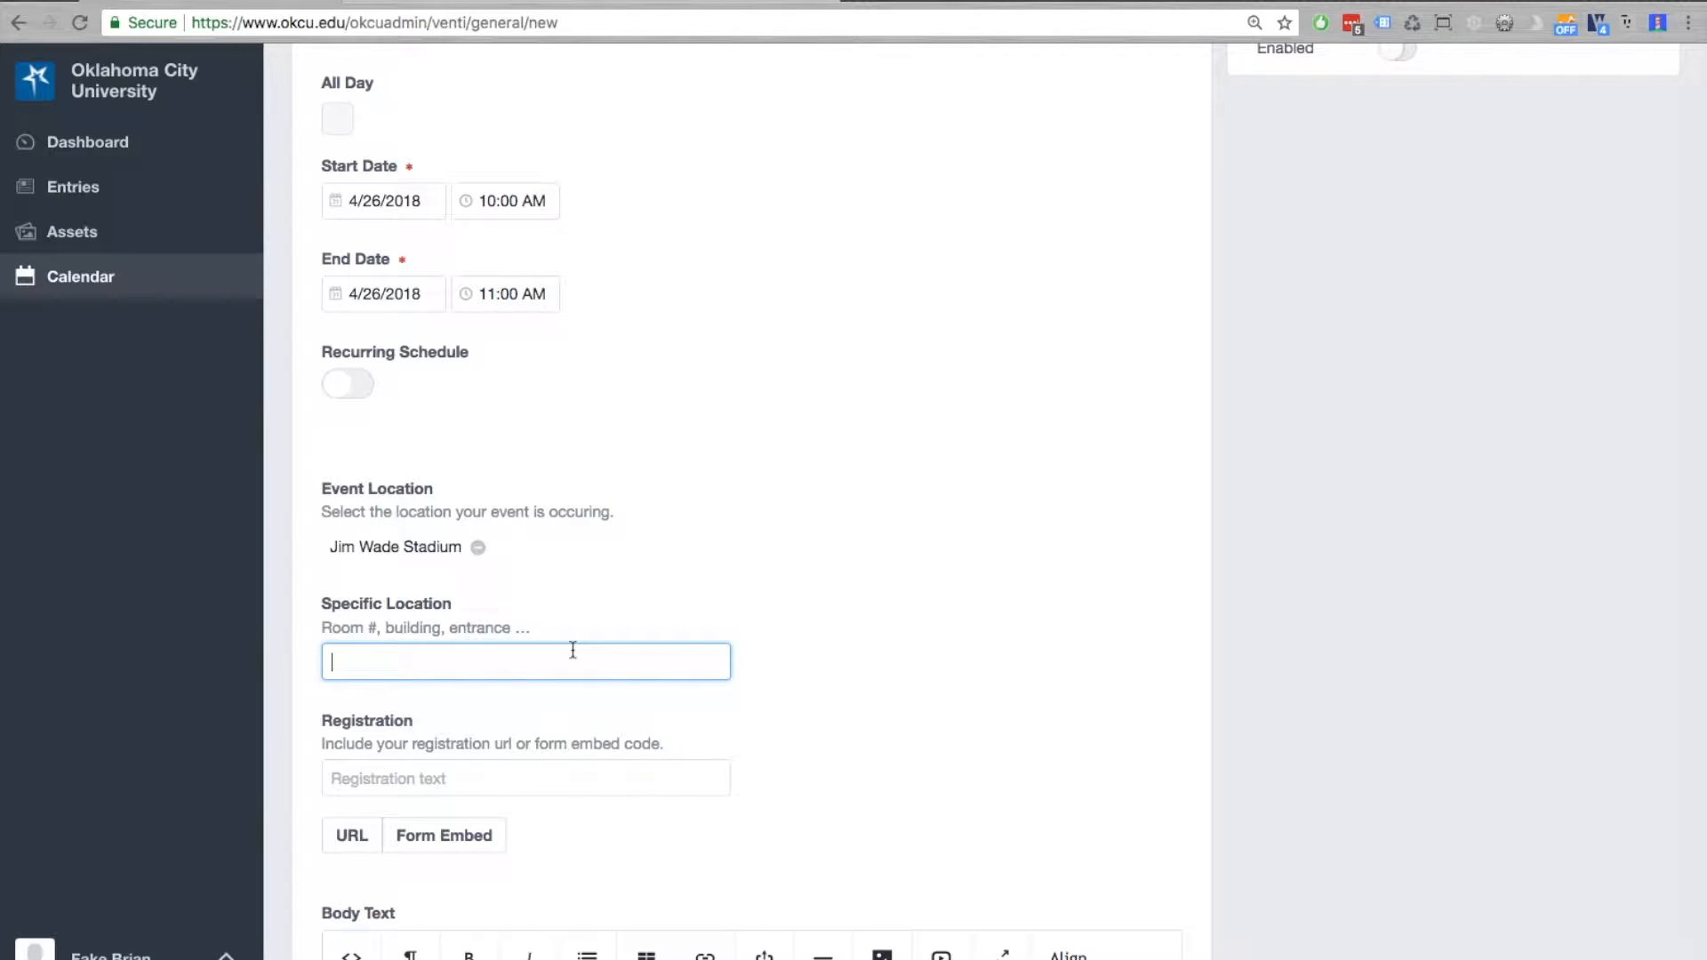
text(North Entrance)
Set the registration text to "REGISTER HERE" and return from the example event page to the event form.
click(617, 769)
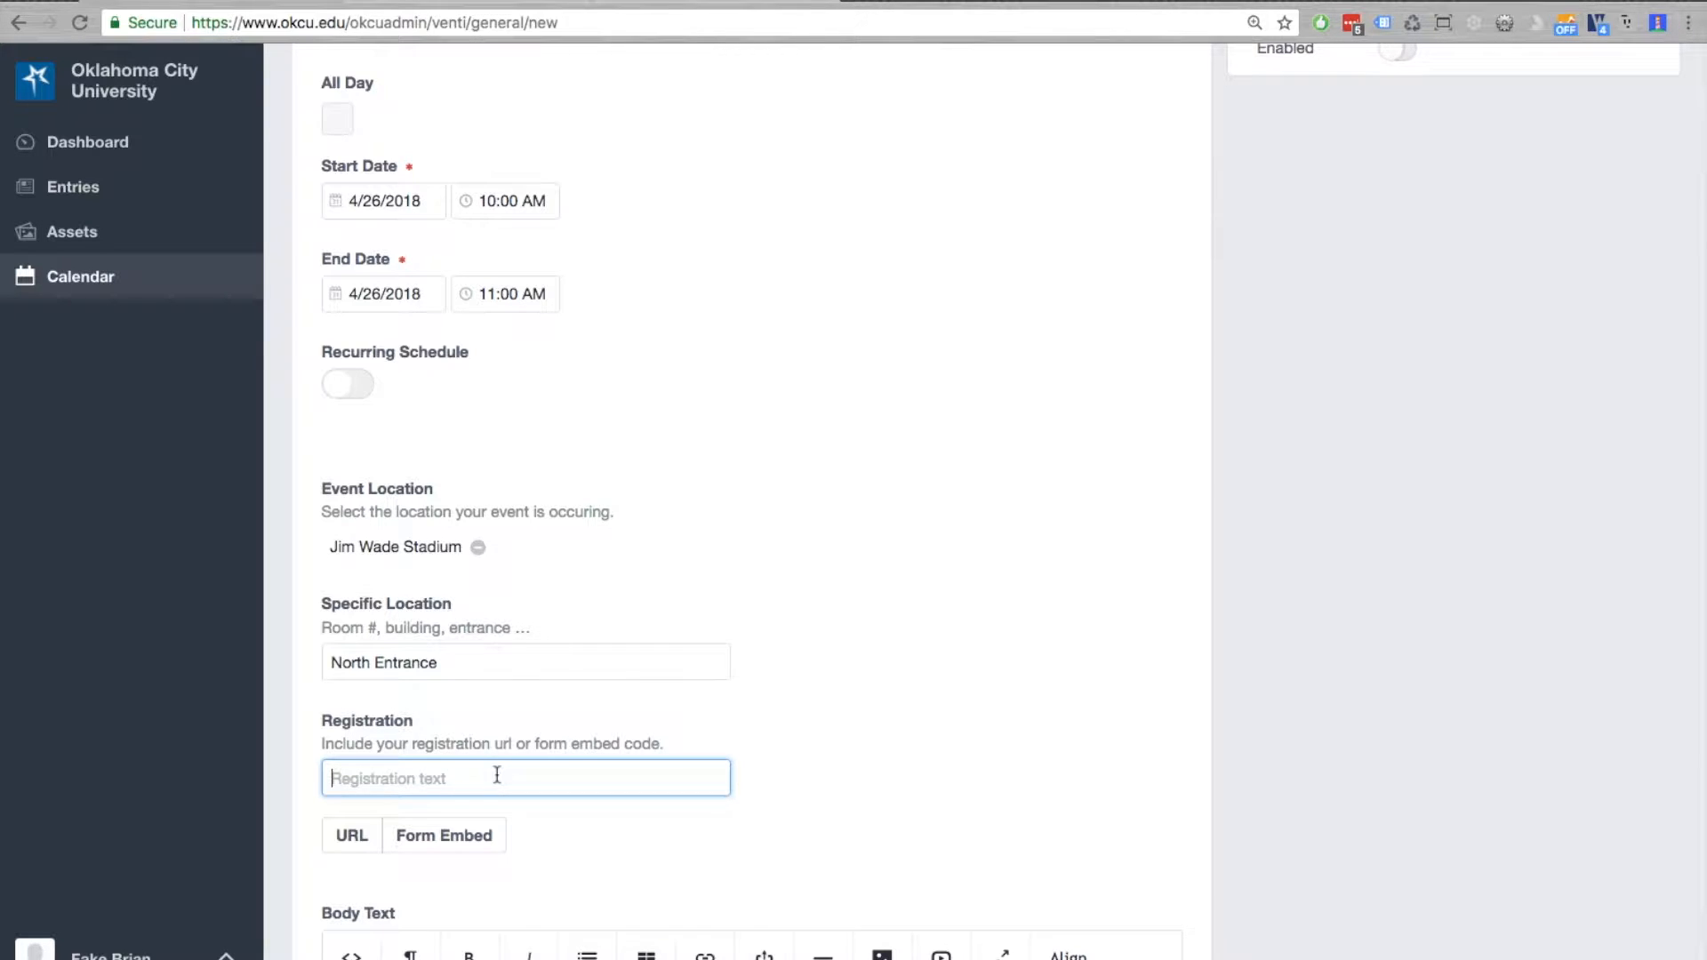
scroll(495, 775, down, 1)
scroll(497, 774, down, 2)
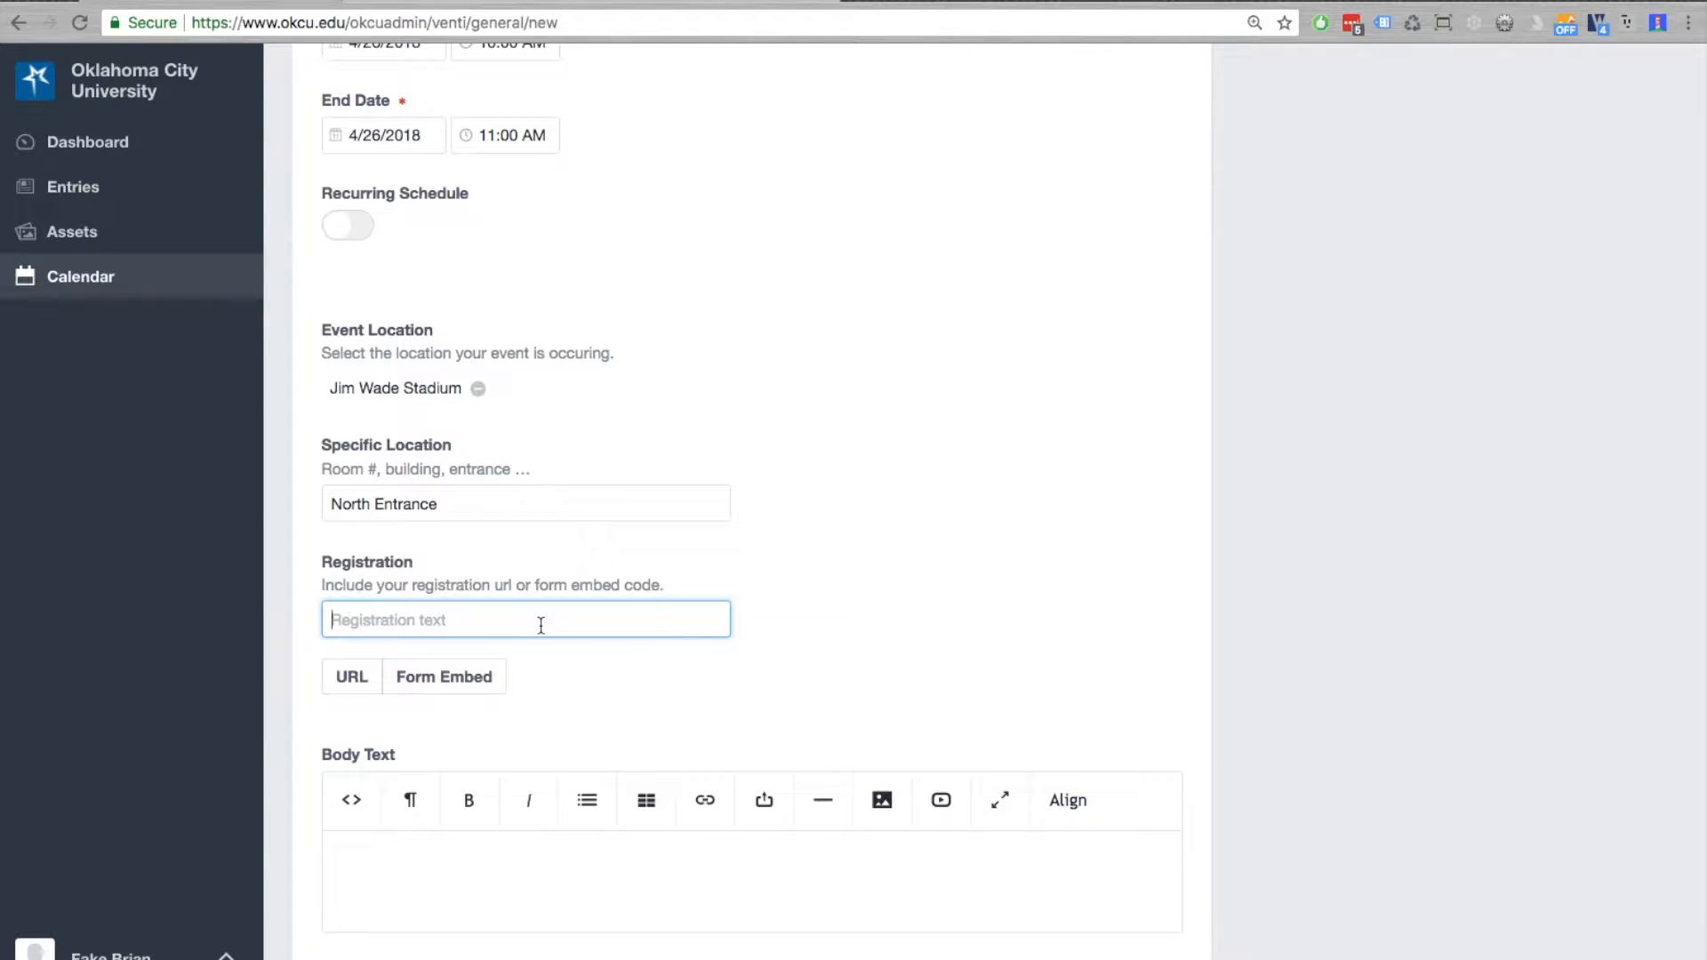
text(Re)
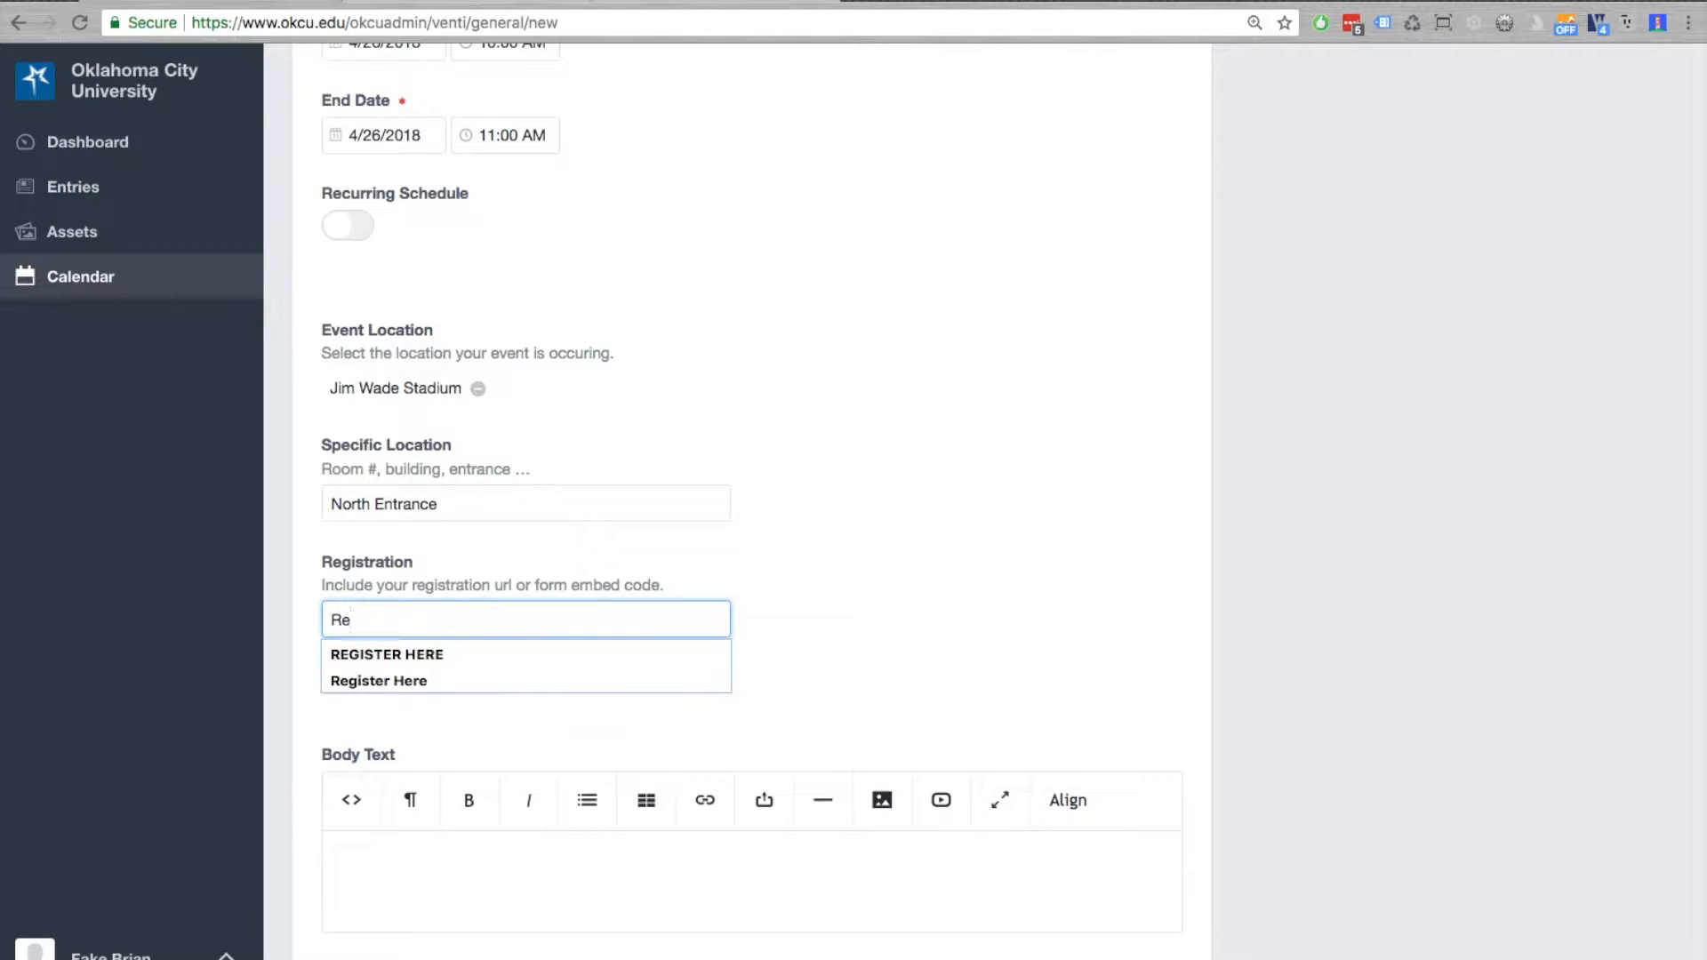
key(Down)
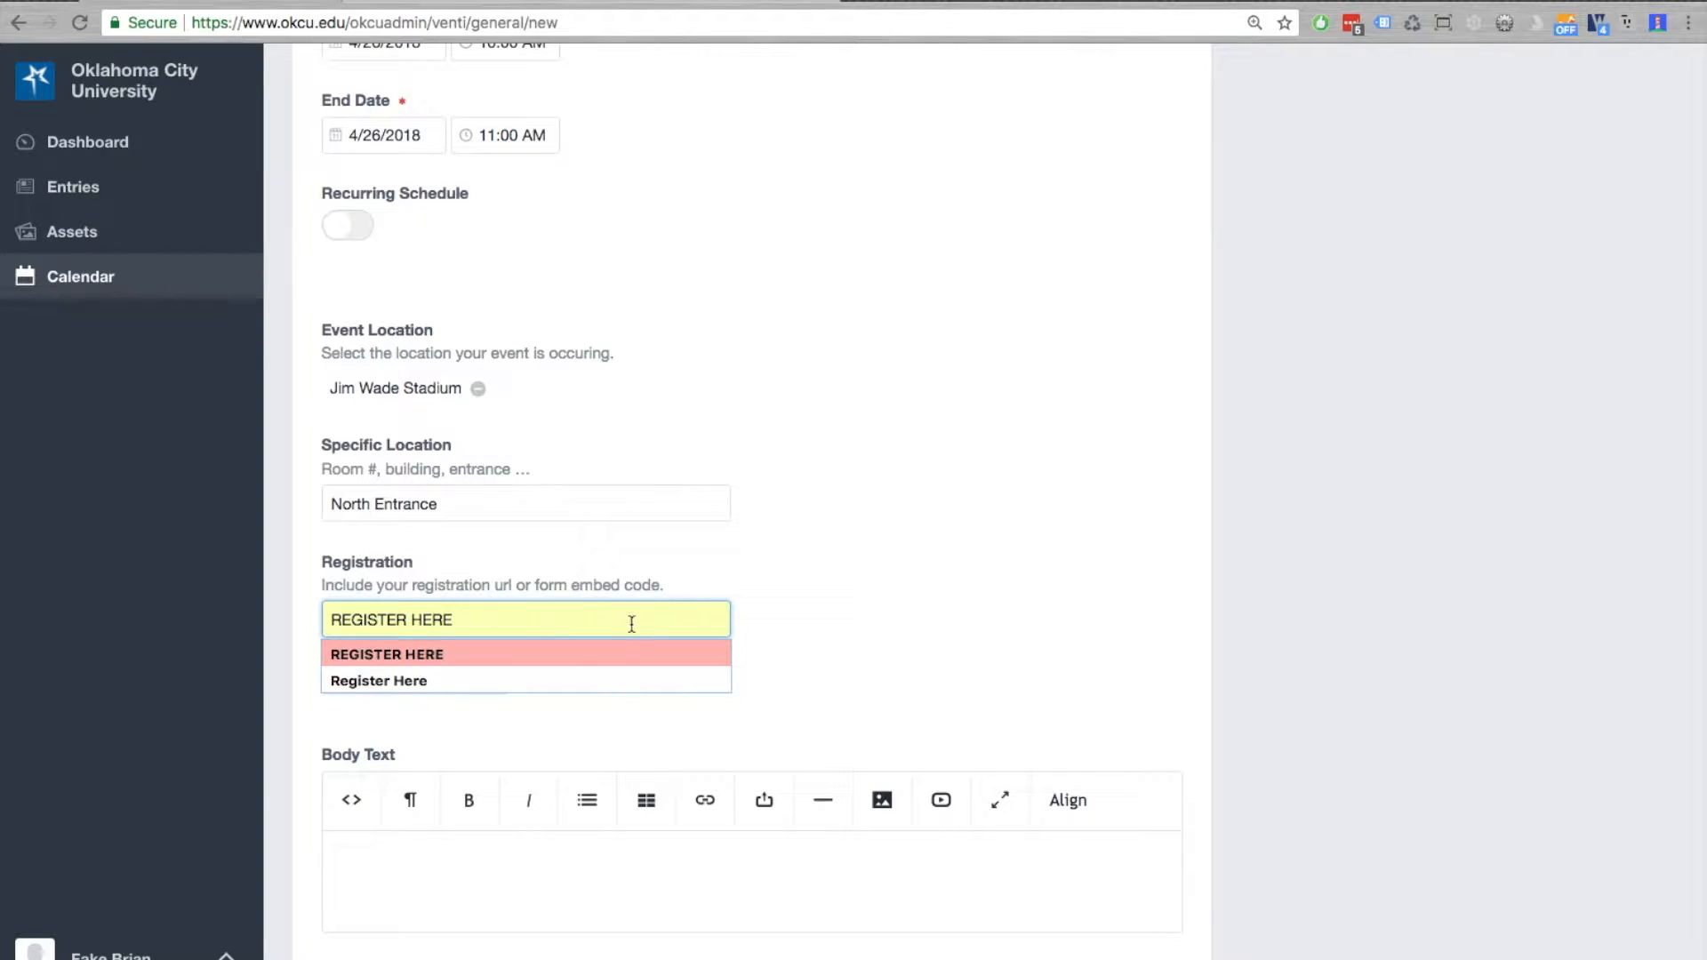
key(Return)
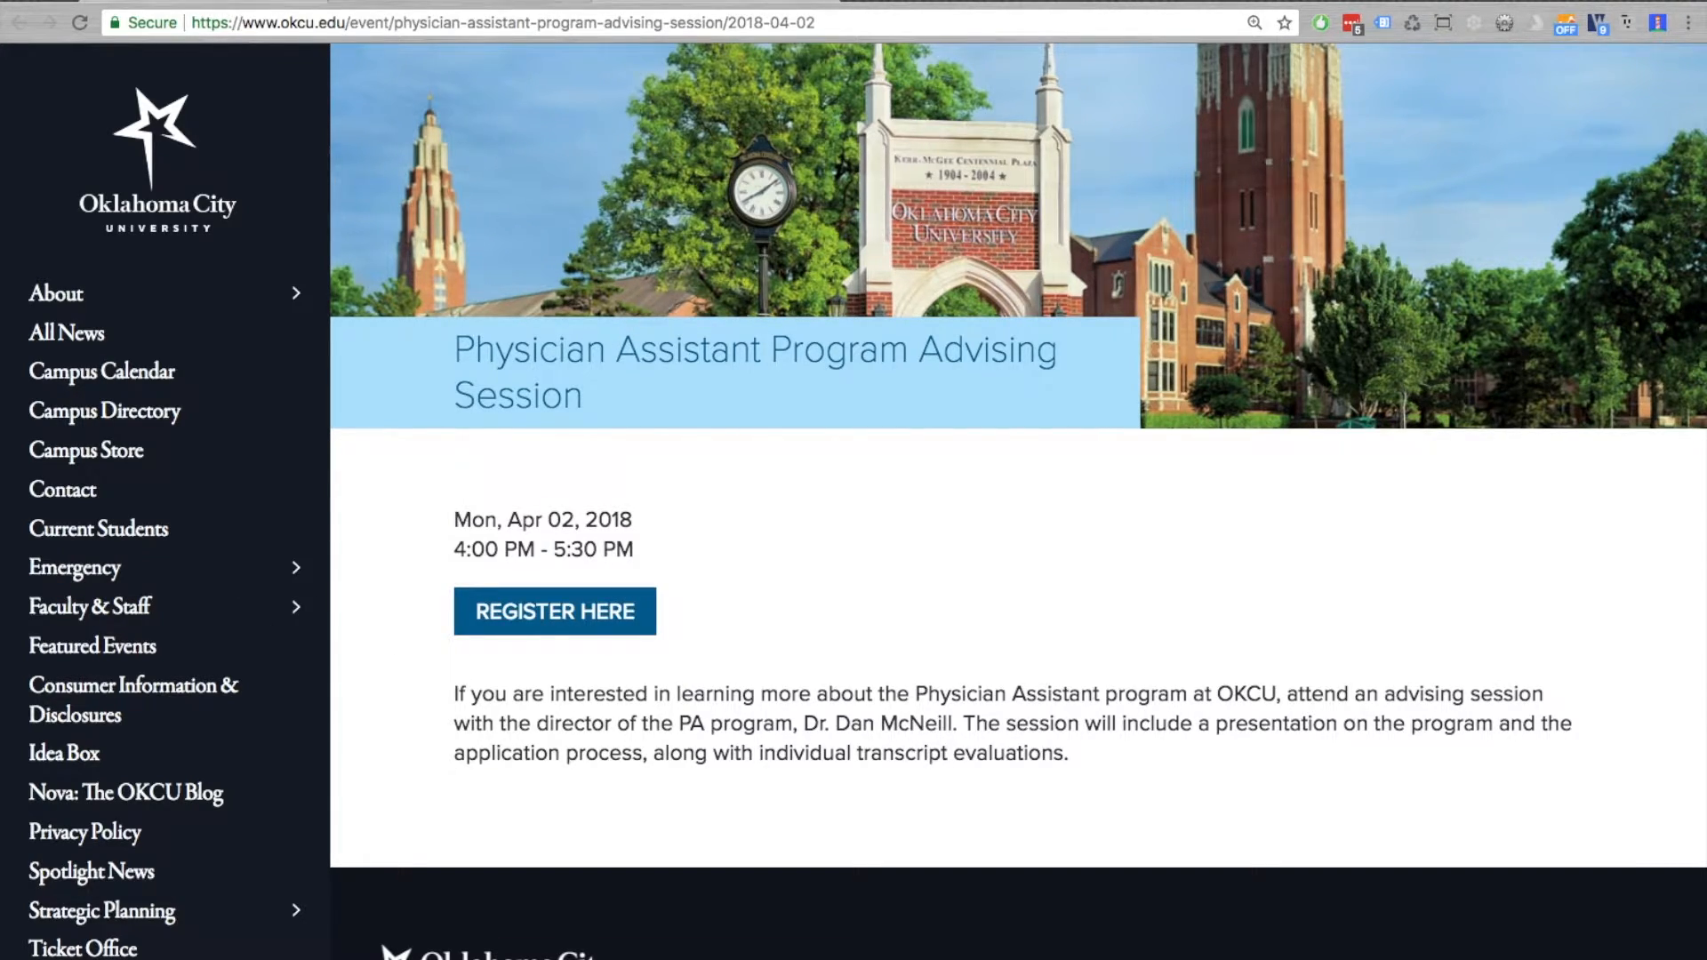
key(ctrl+Tab)
Show the registration URL field, and switch the registration type to Form Embed with its code field ready for input.
click(347, 679)
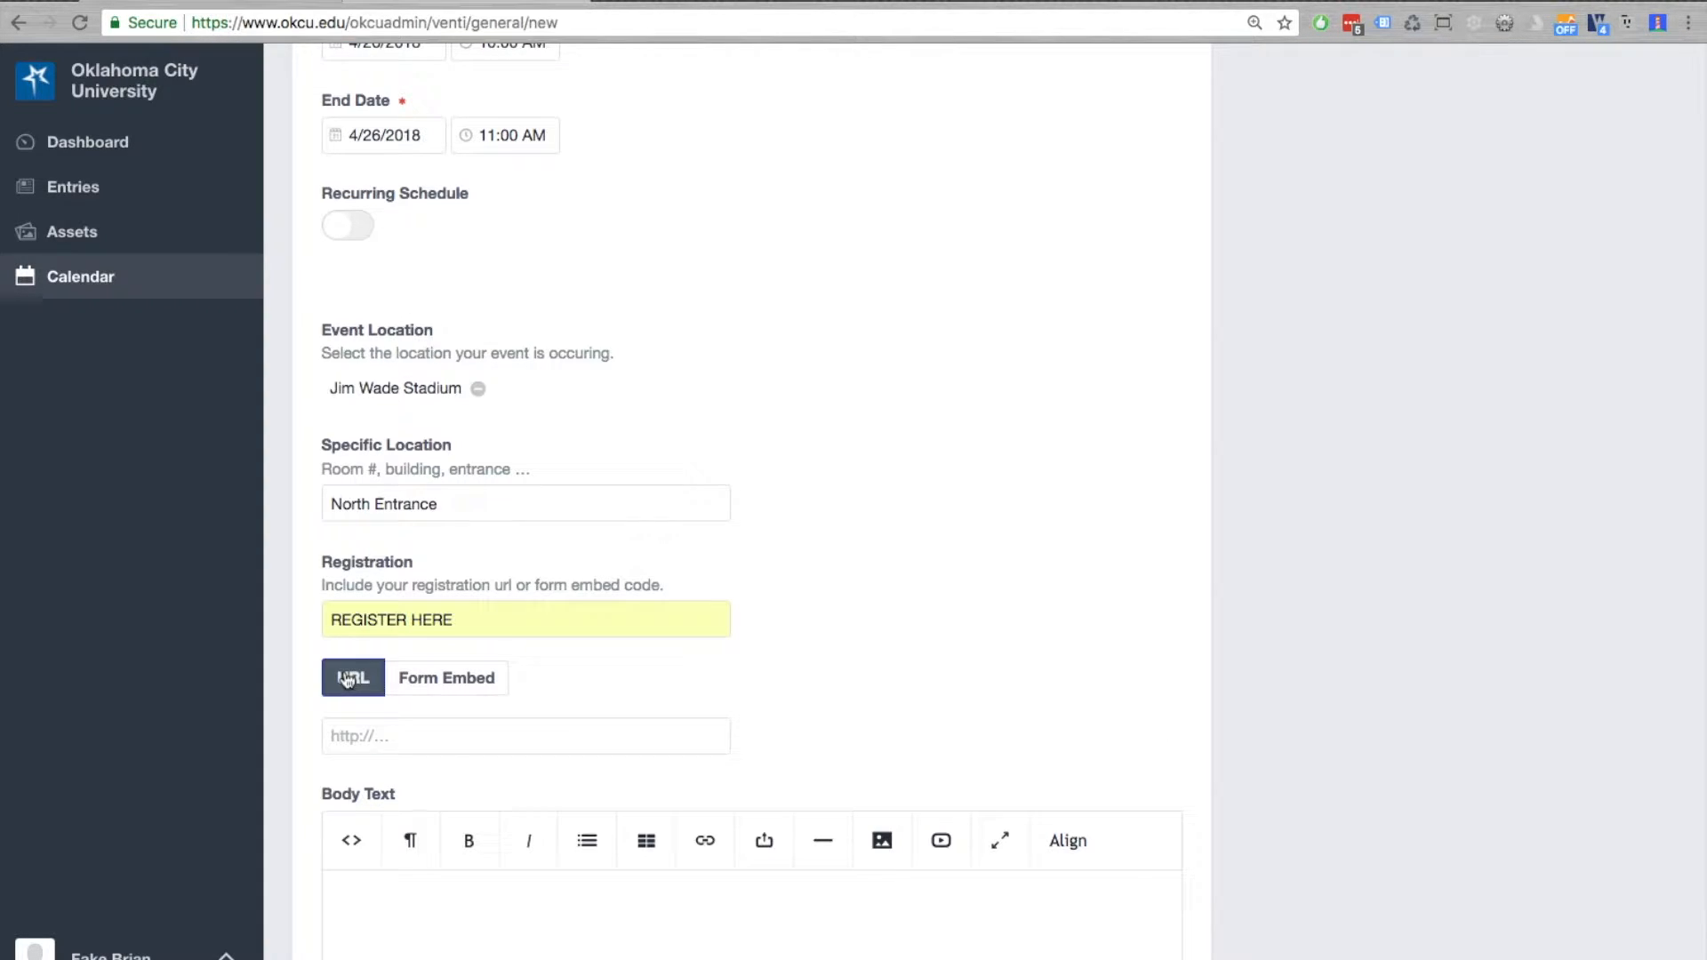
click(463, 745)
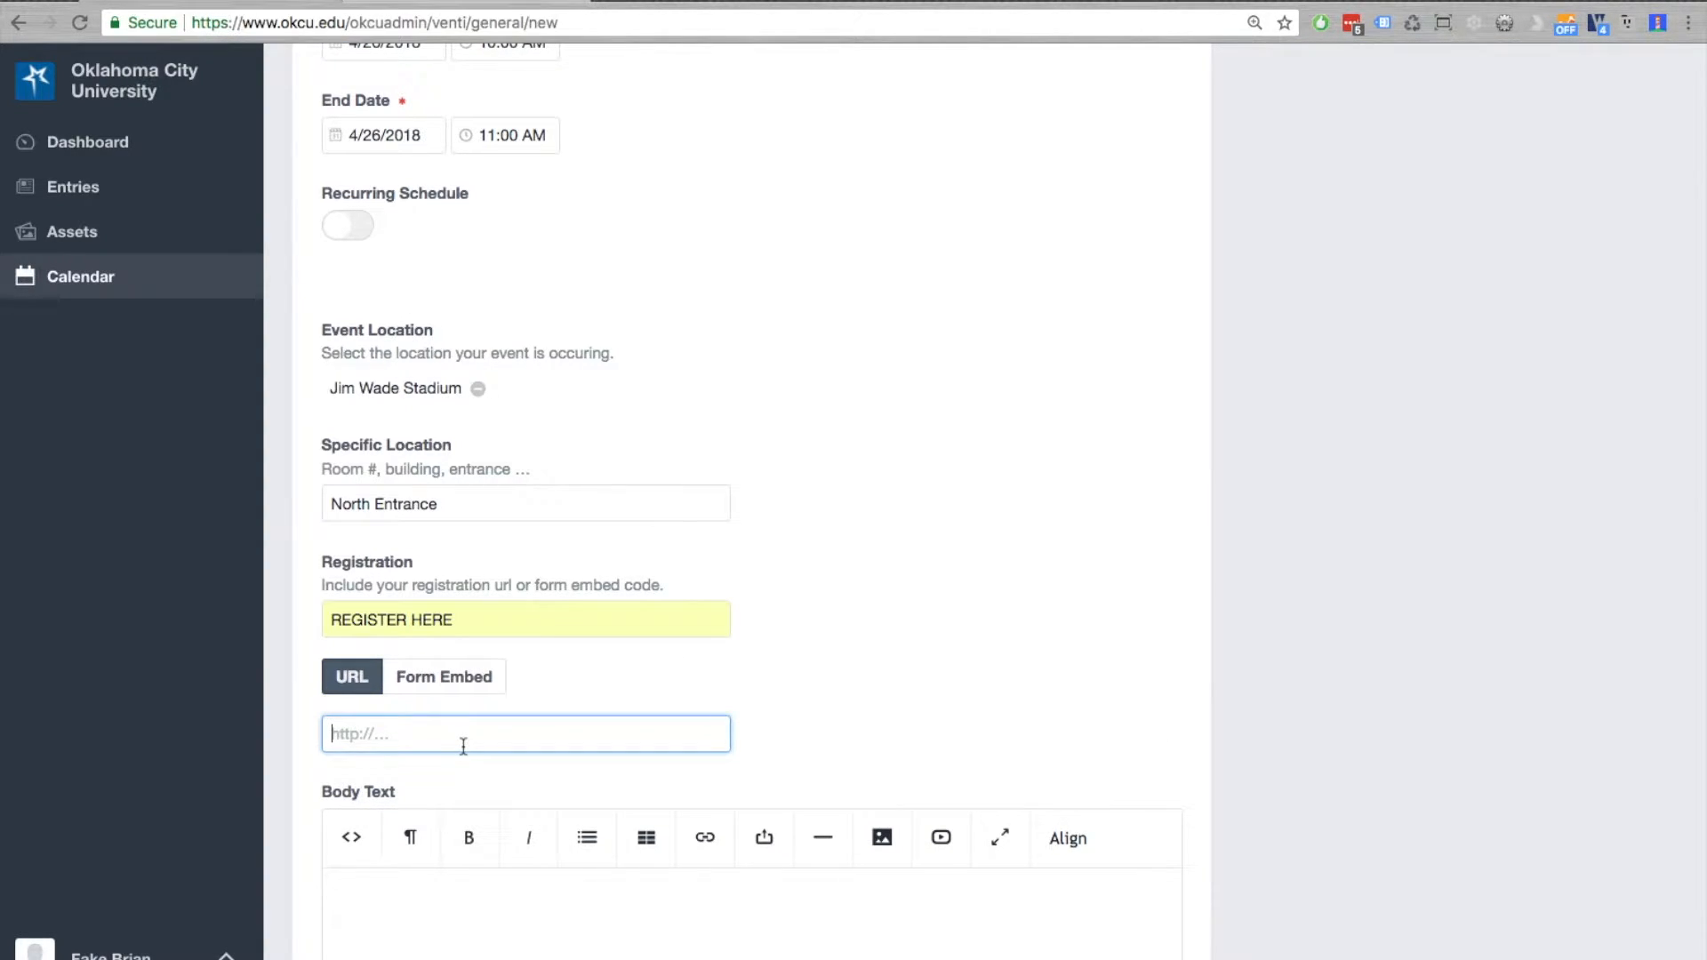
click(448, 678)
click(635, 794)
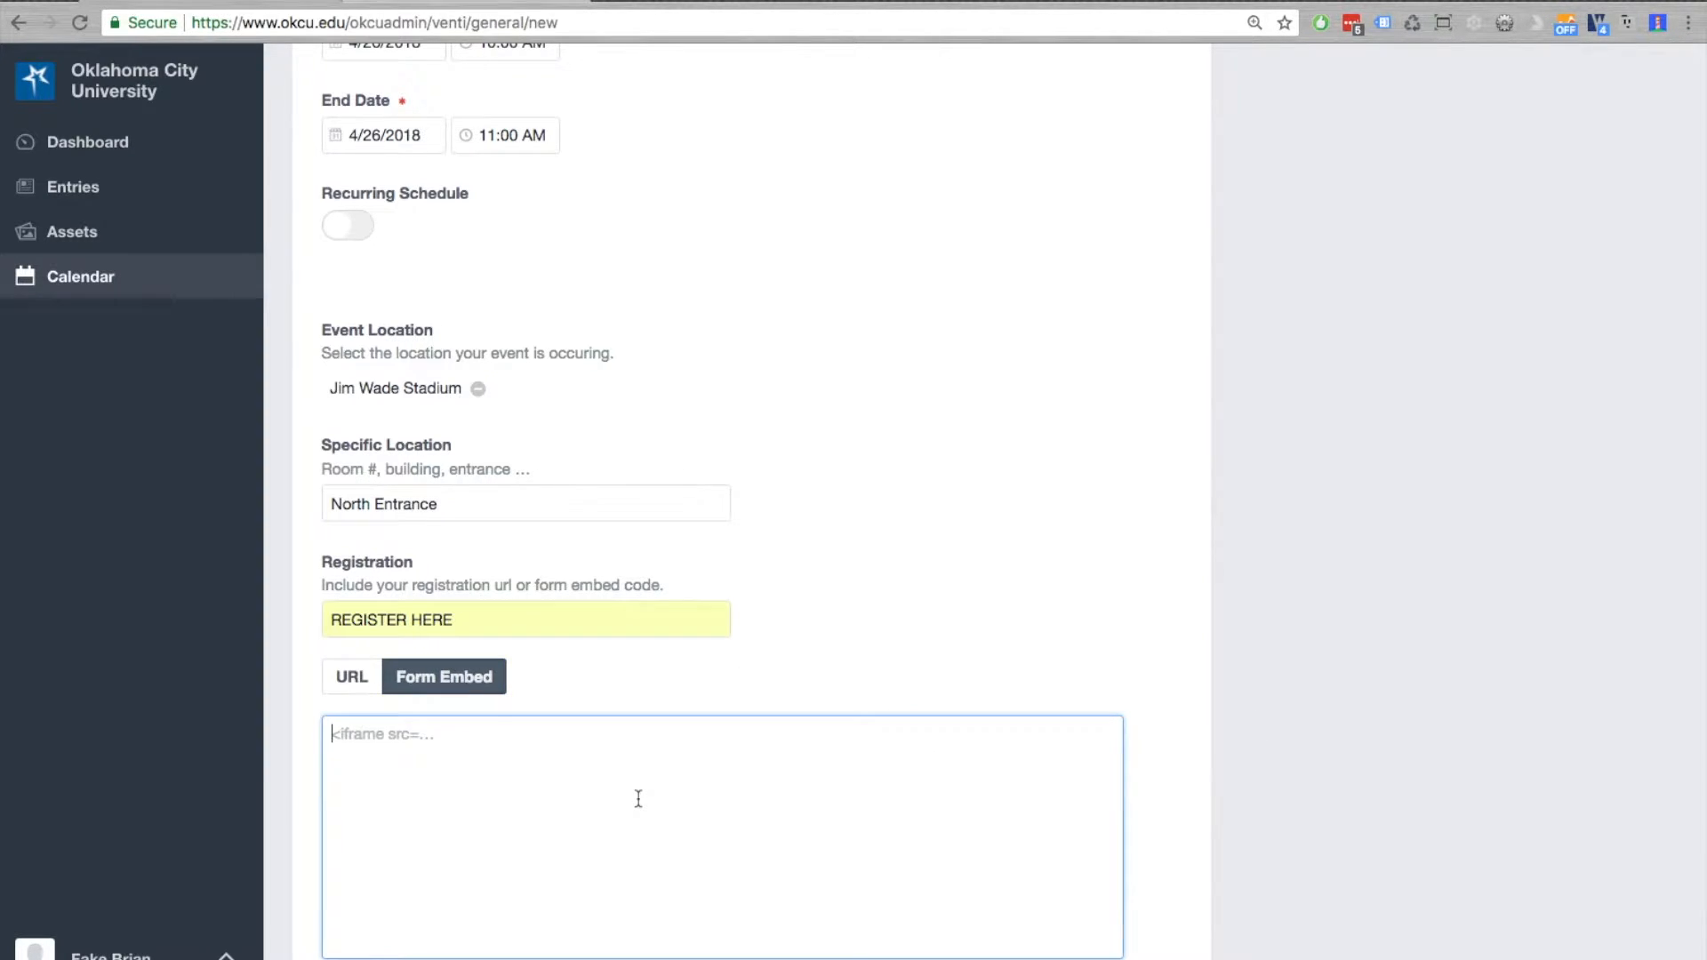
Examine the Form Embed, Body Text and Custom Repeat Text fields in the rest of the event form.
scroll(821, 596, down, 2)
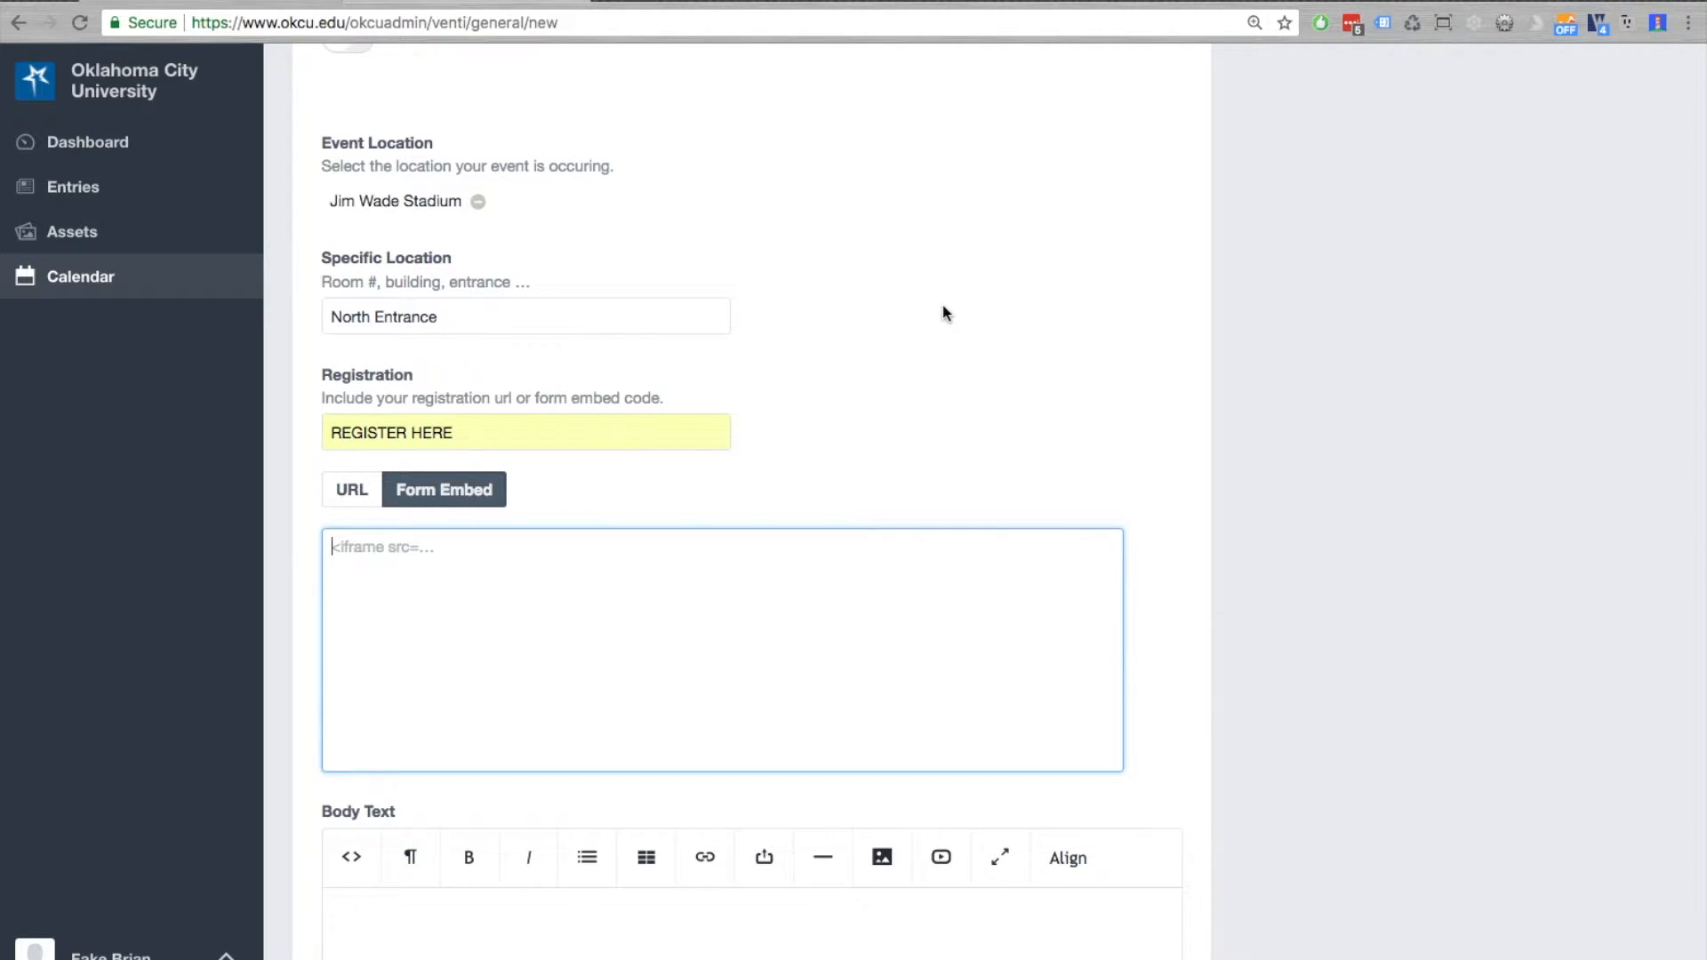
scroll(945, 313, down, 3)
click(725, 709)
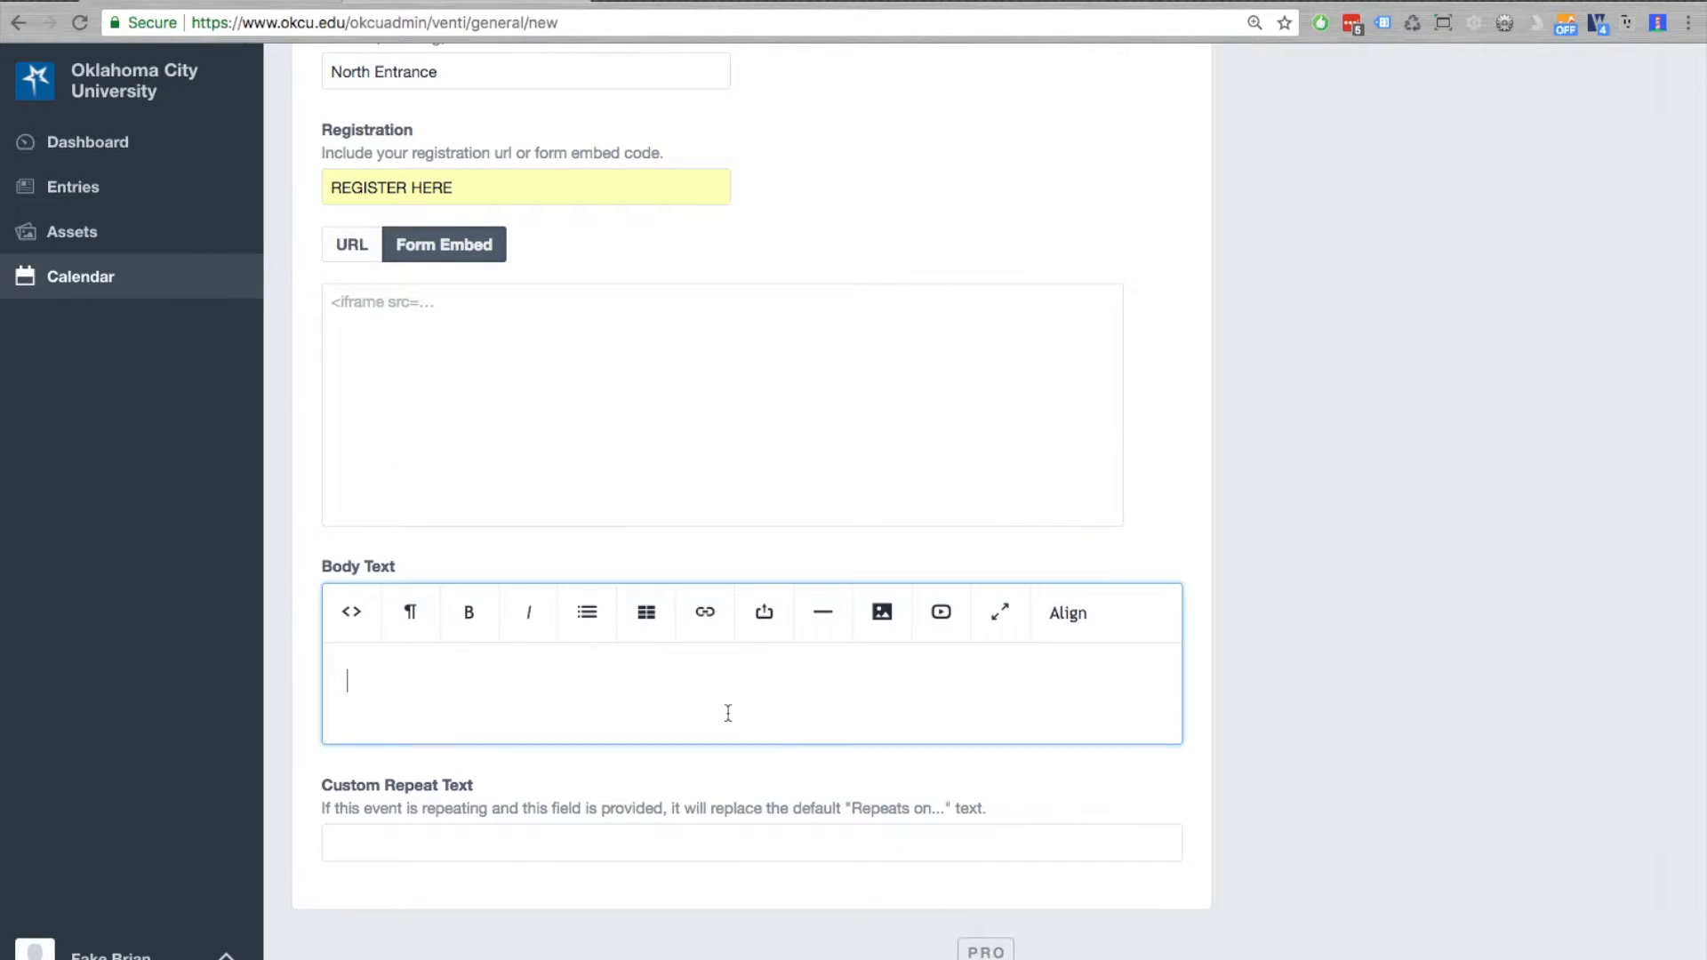
scroll(1300, 680, down, 1)
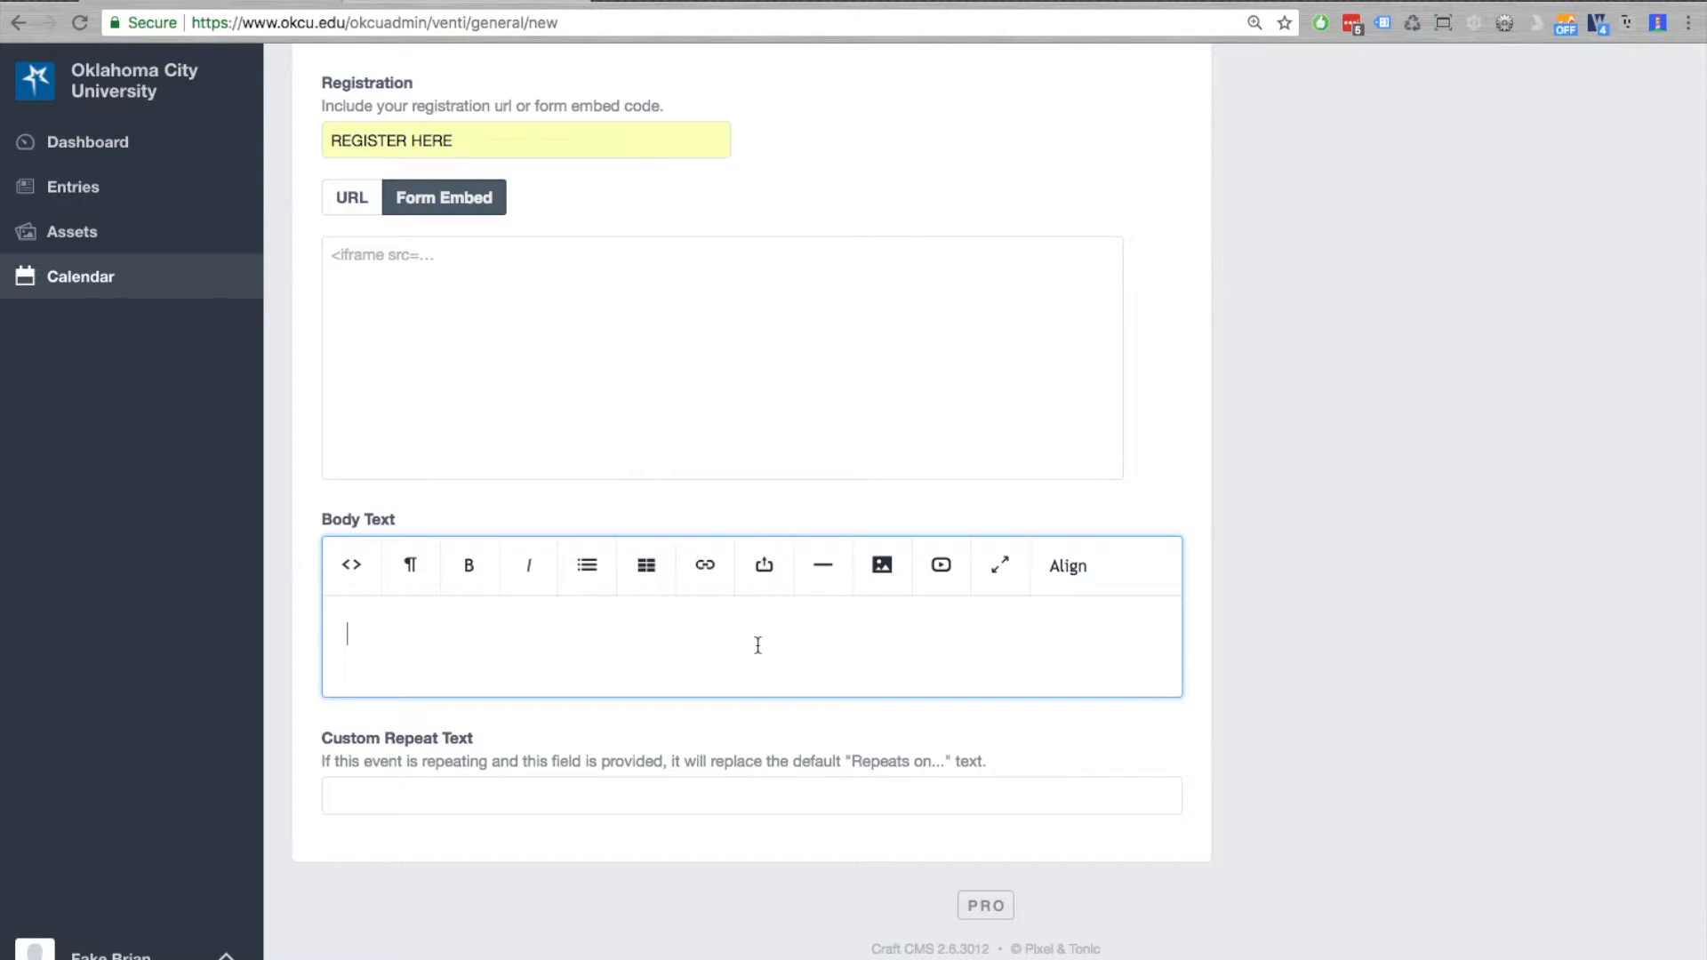
click(420, 588)
click(421, 594)
click(369, 799)
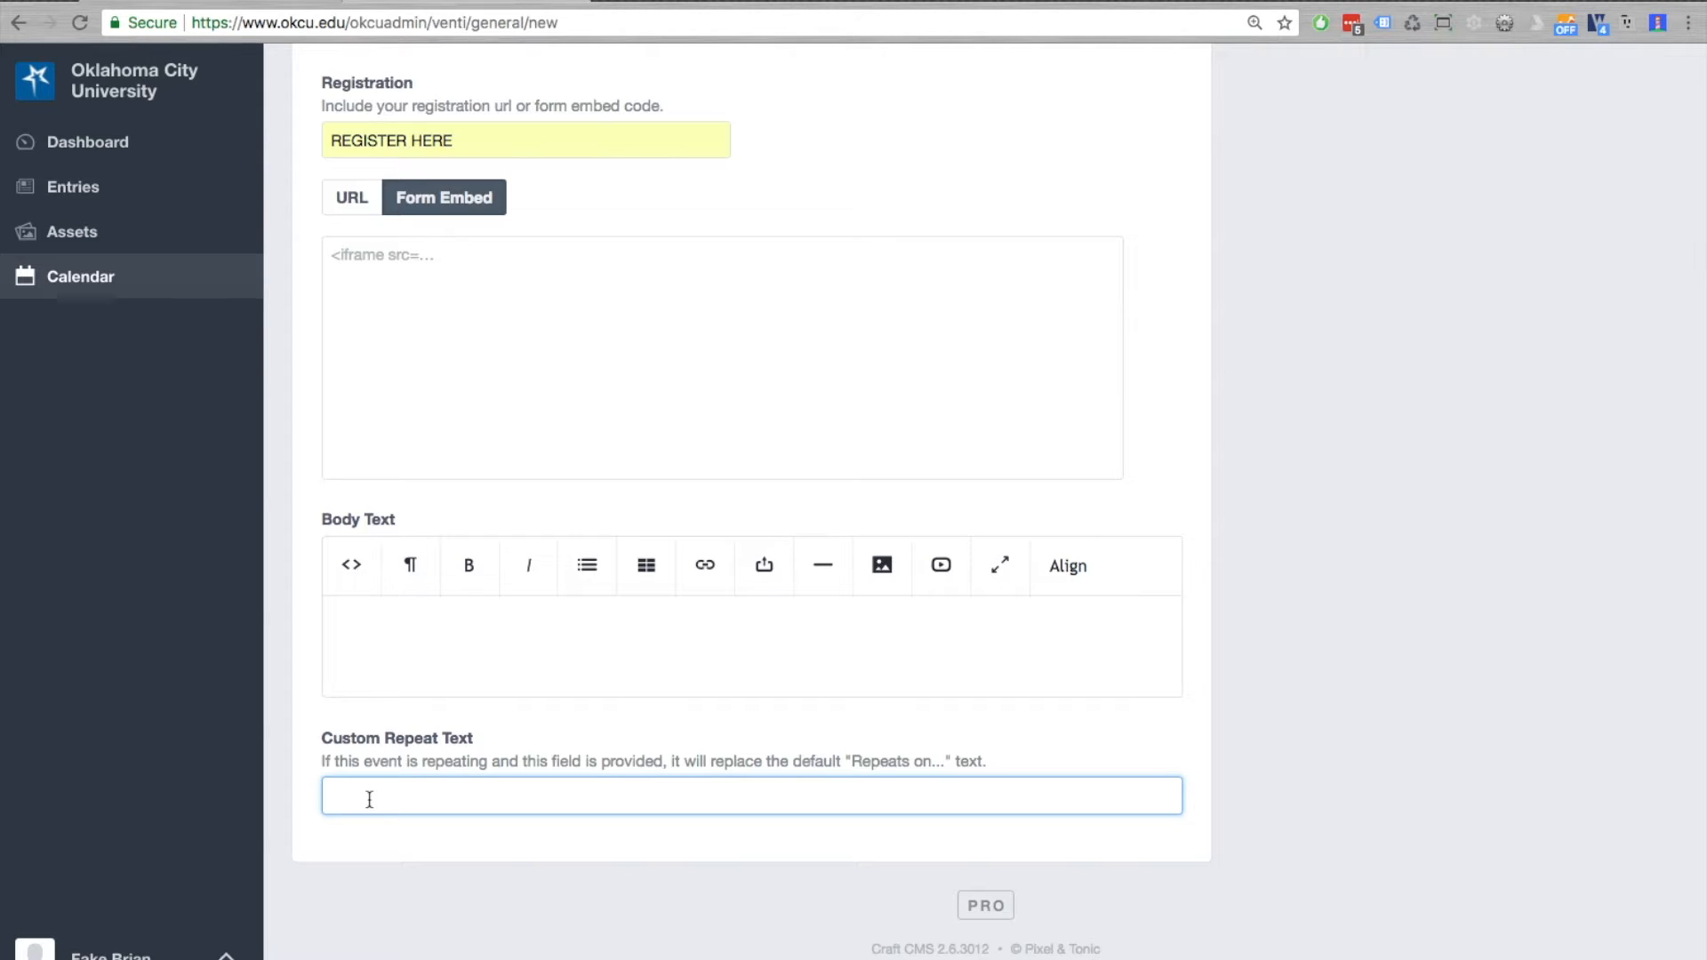
Enable the new Test Event in its event settings.
scroll(1260, 596, up, 5)
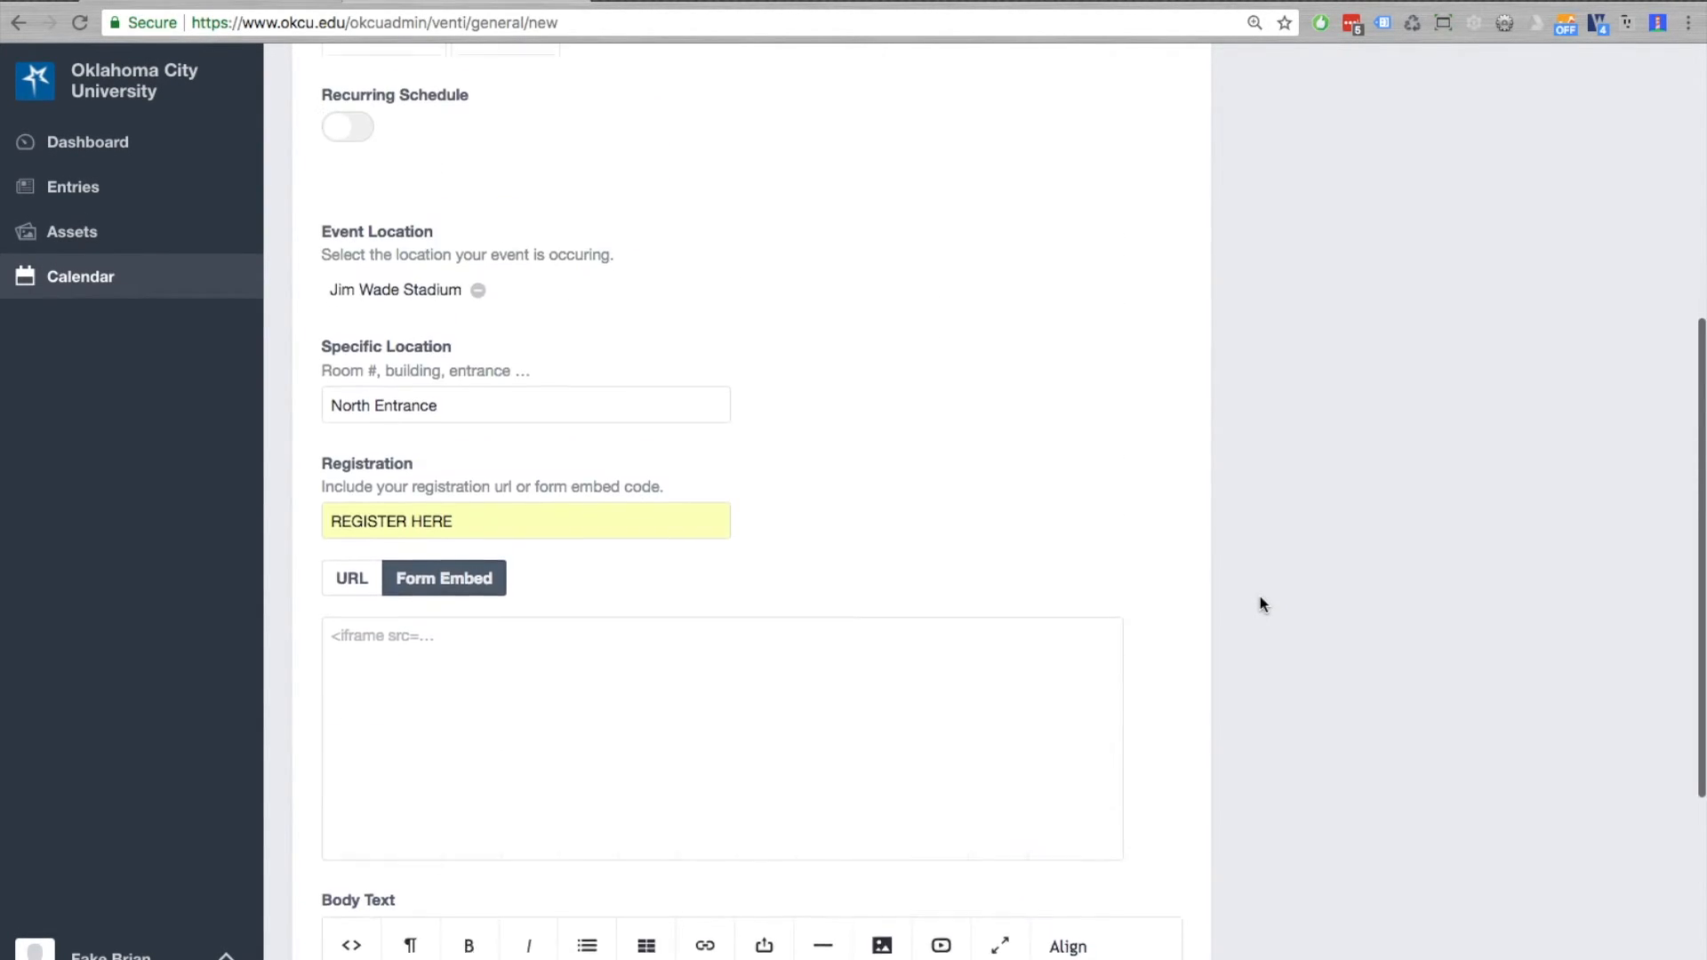
scroll(1261, 605, up, 6)
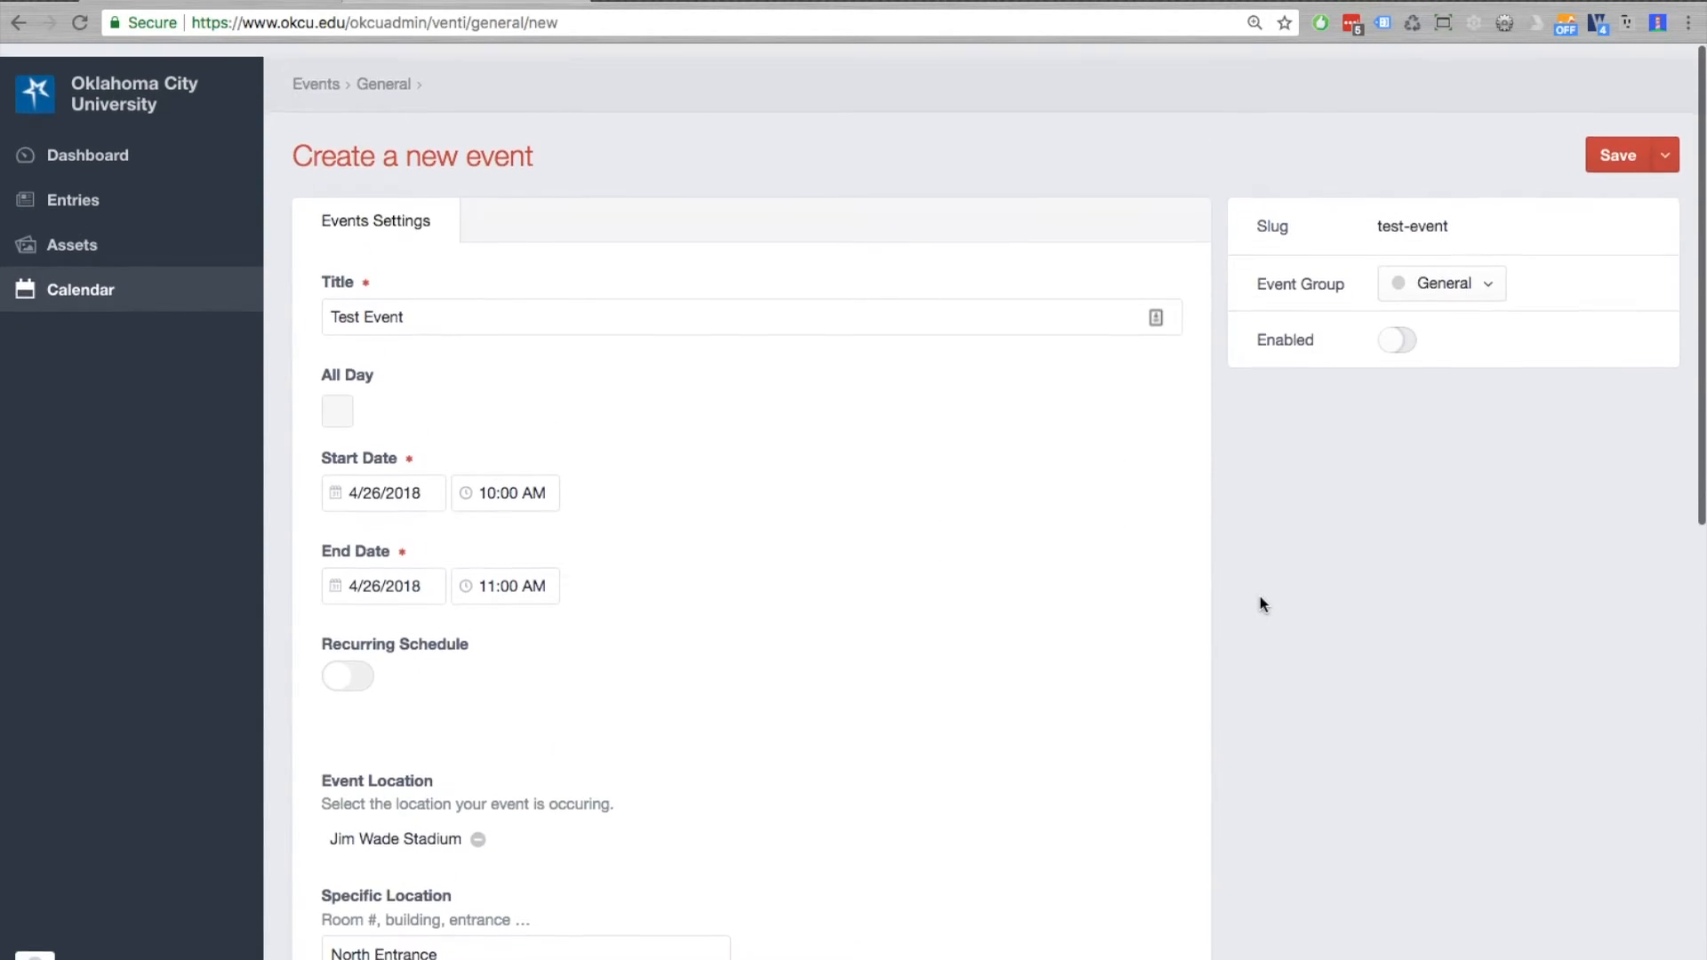
click(1397, 328)
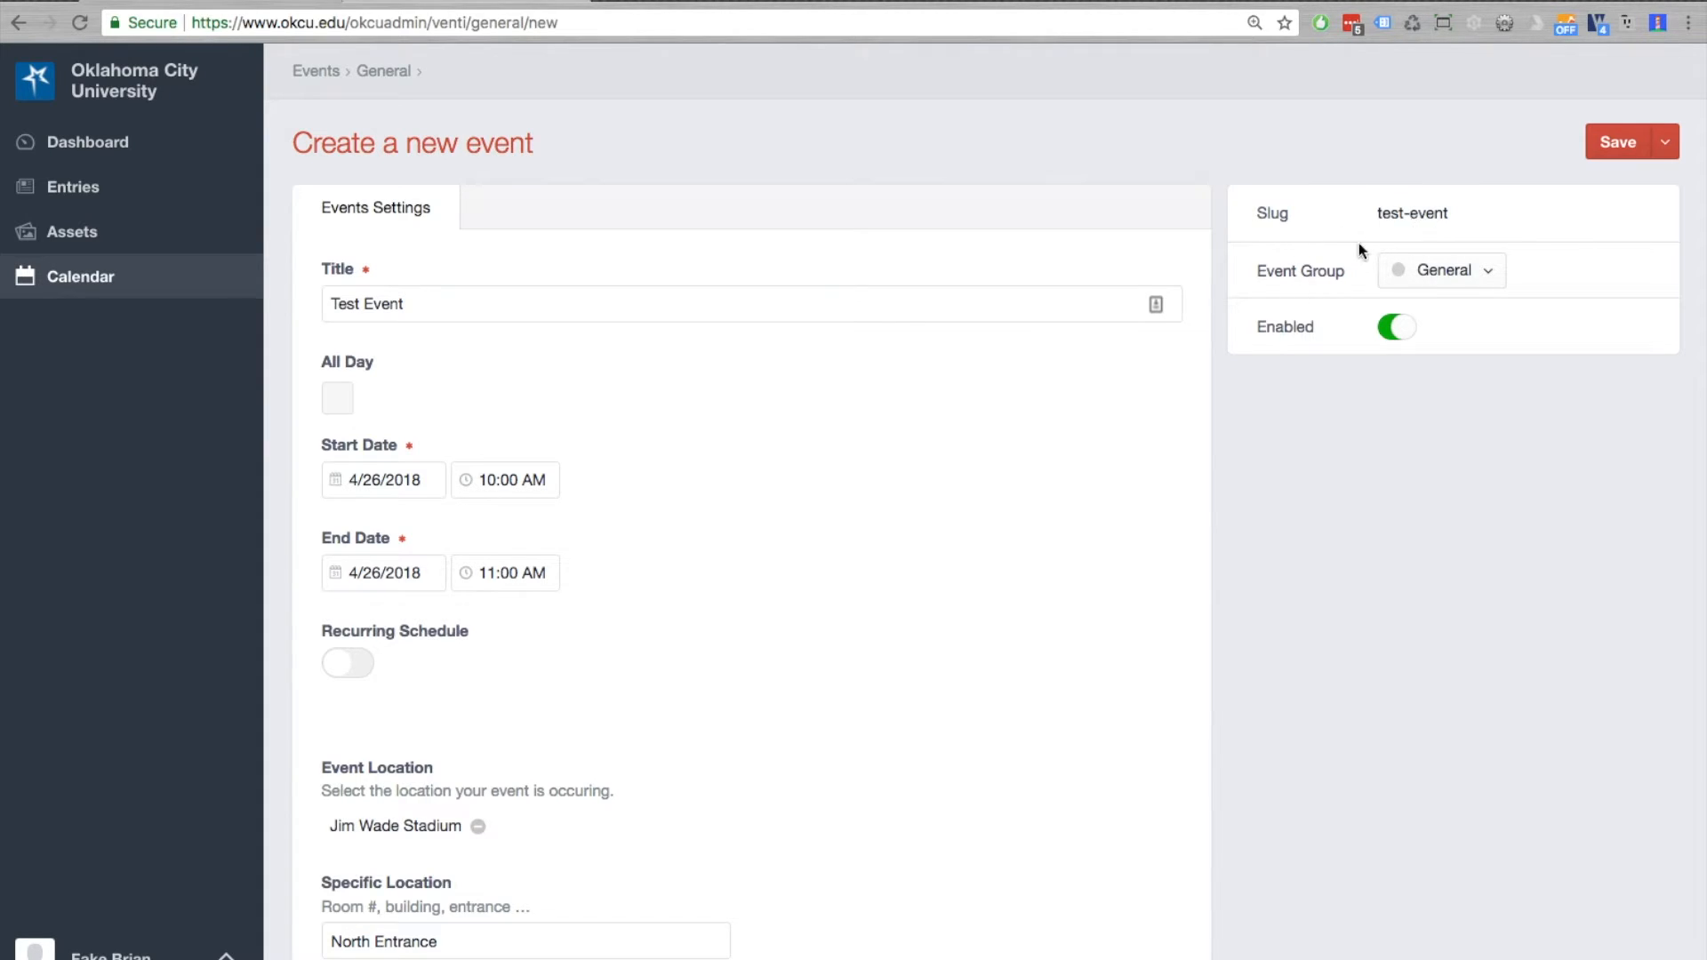
Narrow the browser window and examine how the event form and its settings are laid out at that width.
drag(1704, 434, 1353, 451)
scroll(979, 439, down, 10)
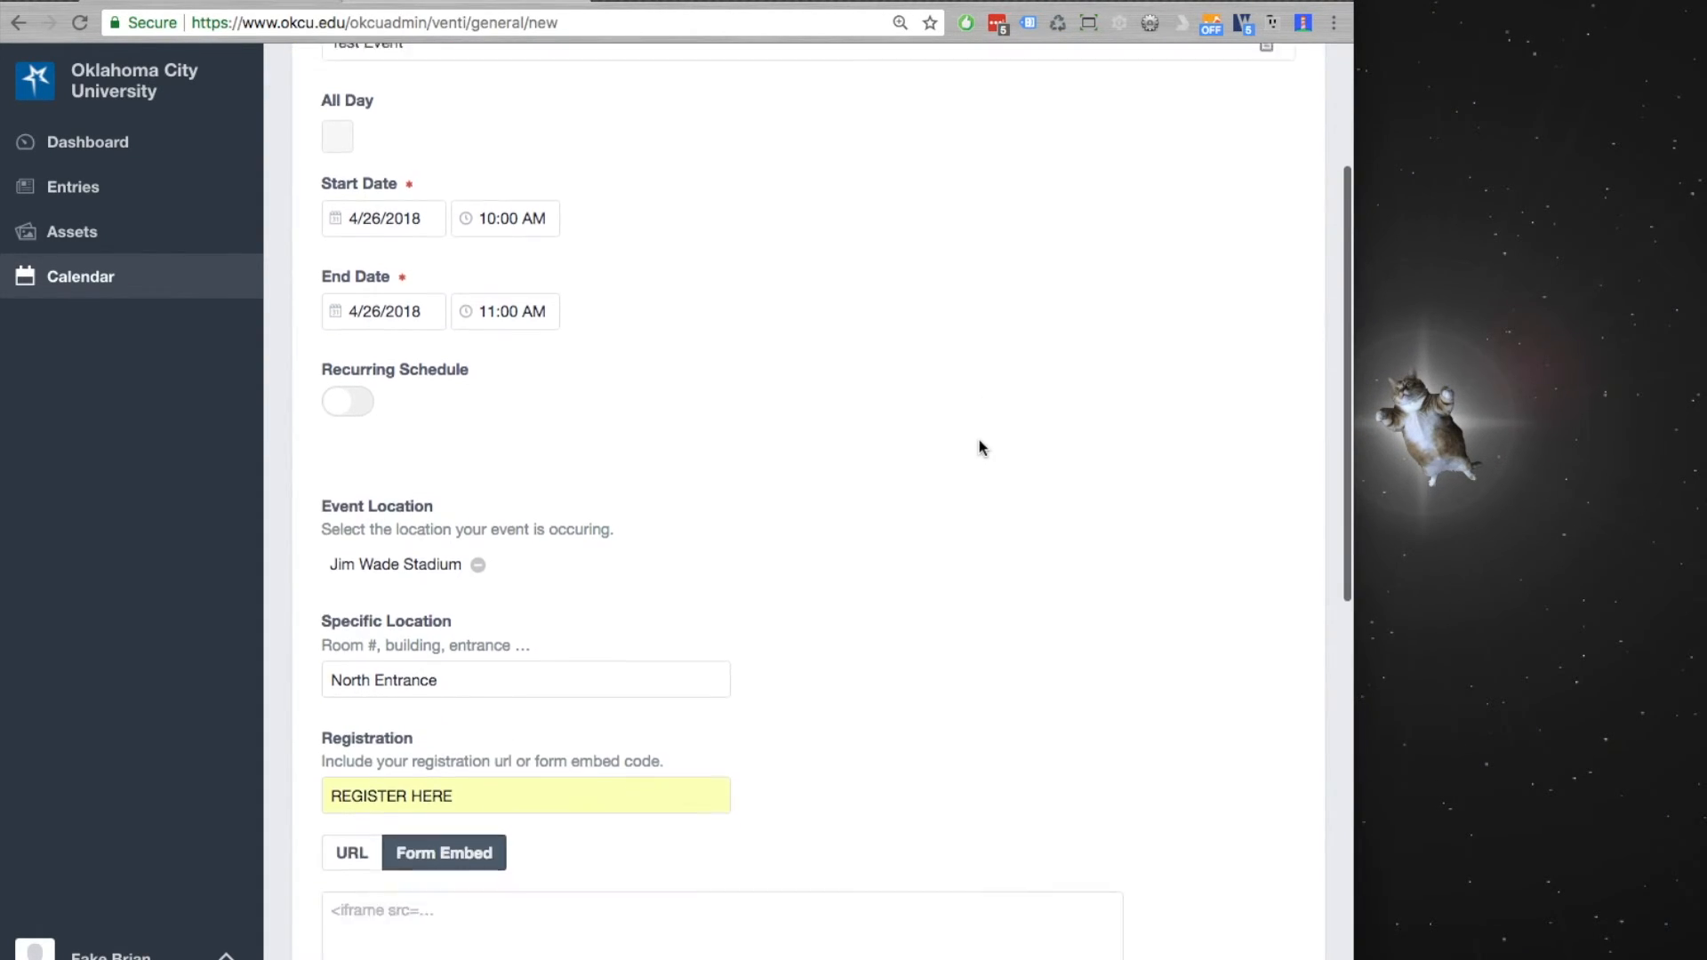
scroll(980, 440, down, 2)
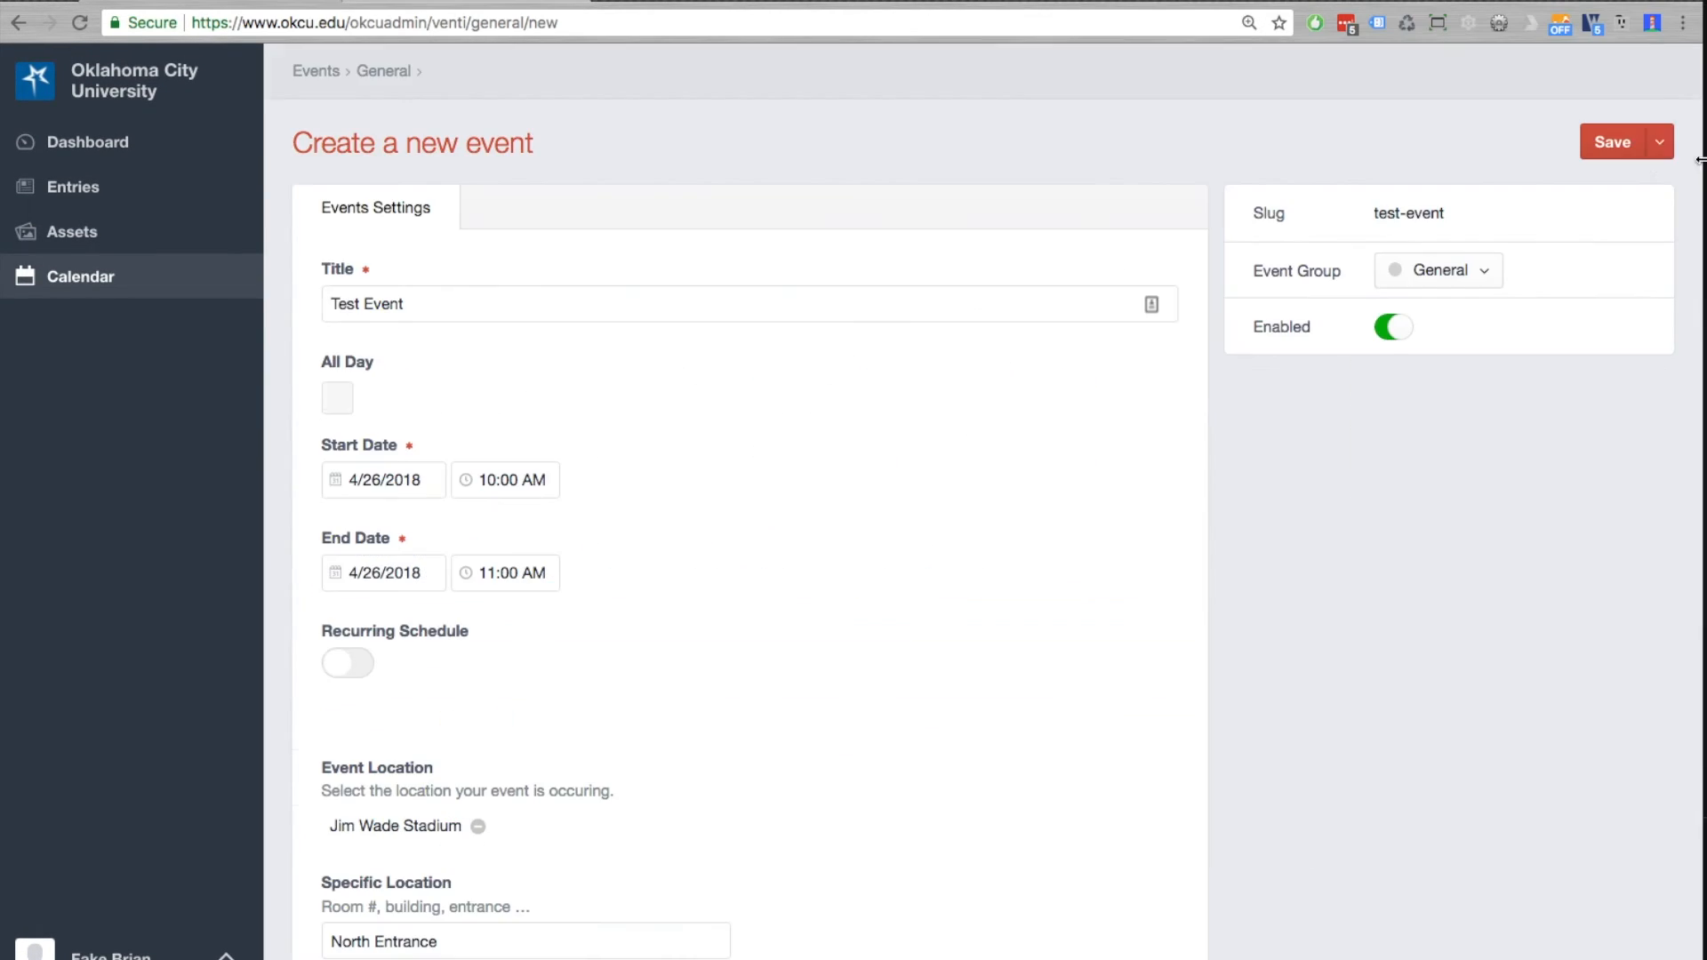
Save the new event, then switch to the public calendar page and reload it.
click(1610, 142)
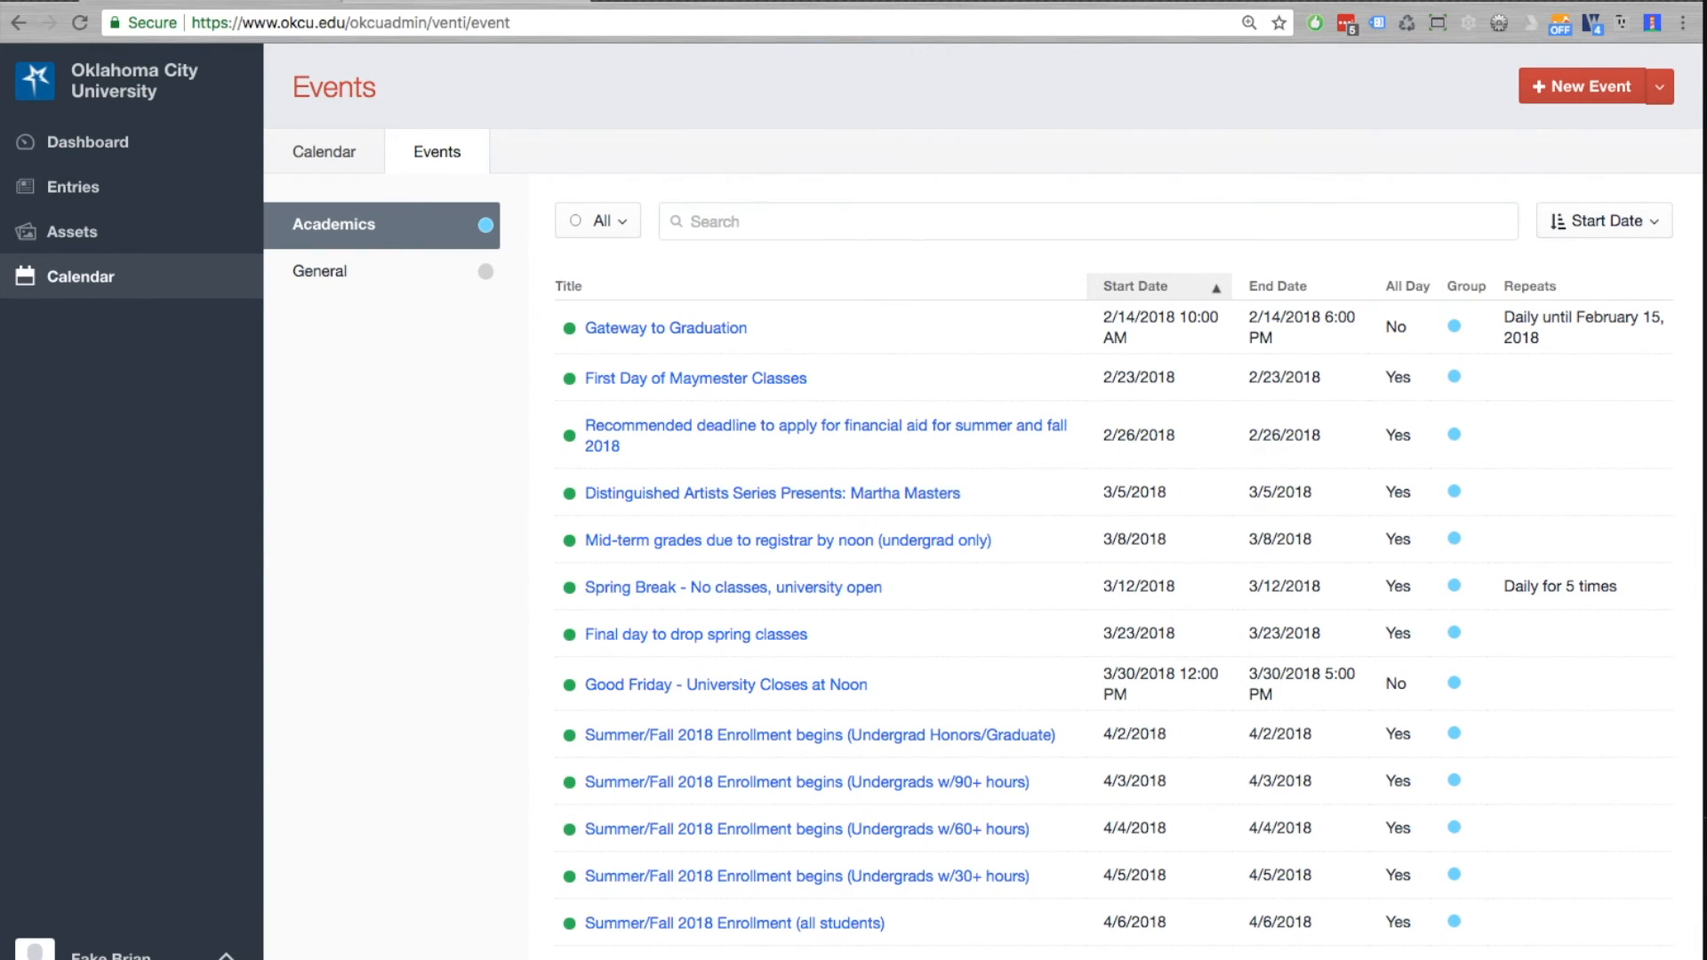
click(437, 2)
key(super+r)
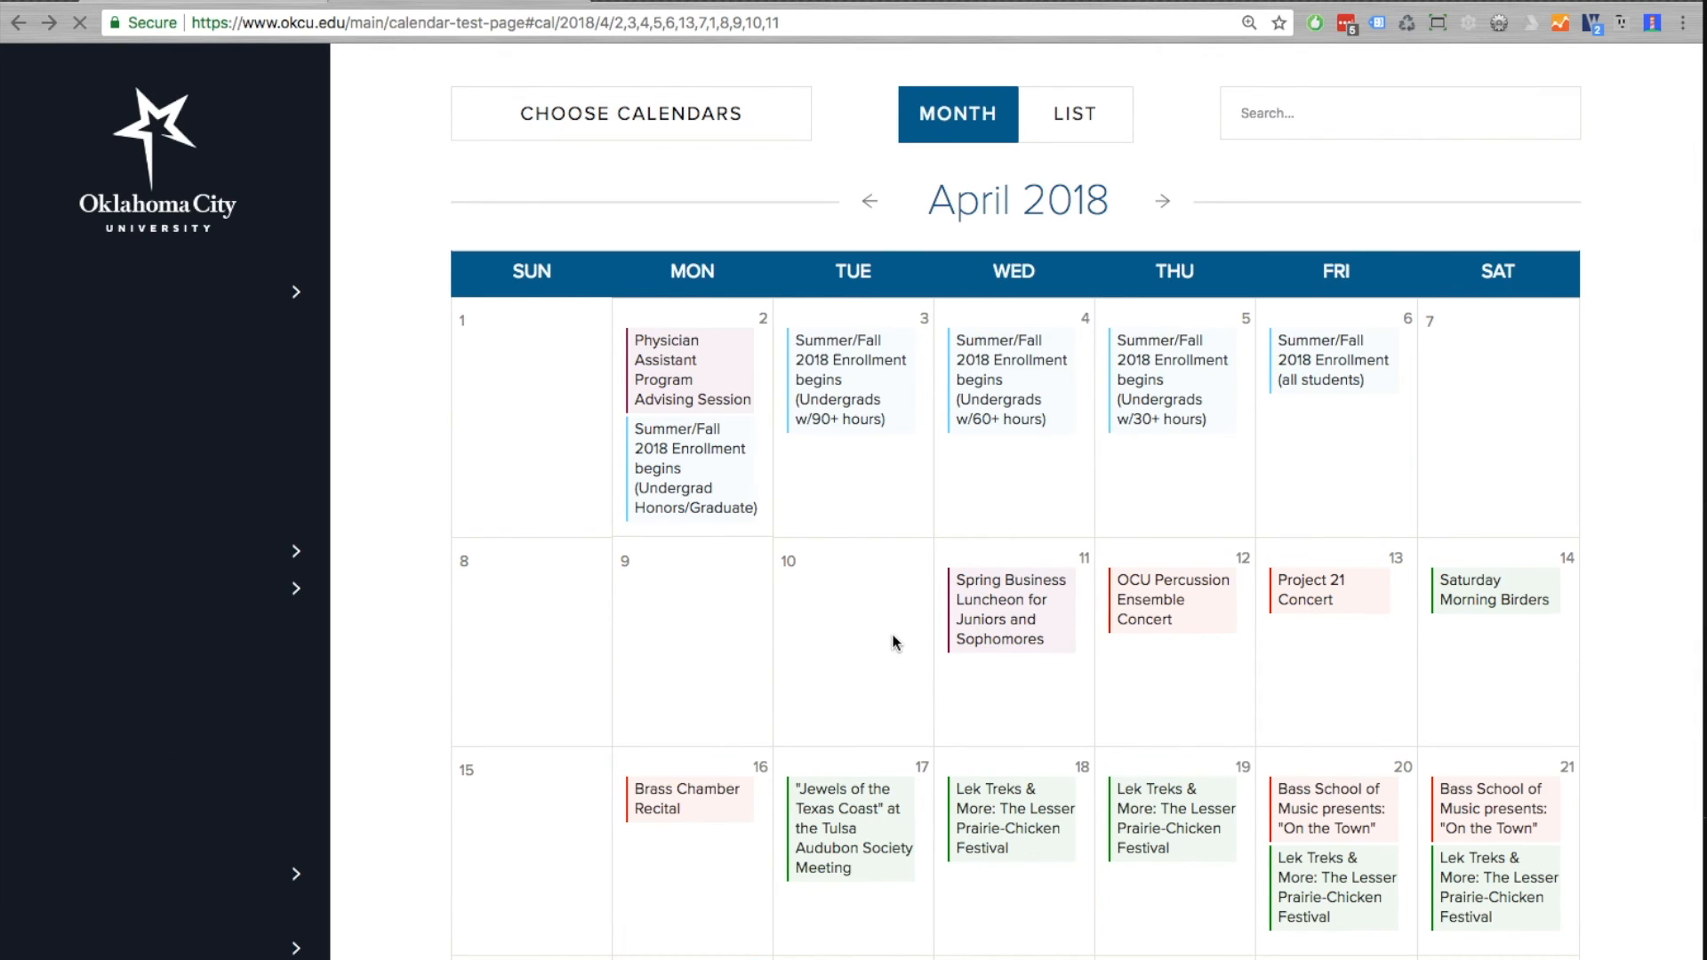
Find Test Event on April 26 in the public month calendar and open its event page.
scroll(1224, 610, down, 1)
scroll(1224, 610, down, 5)
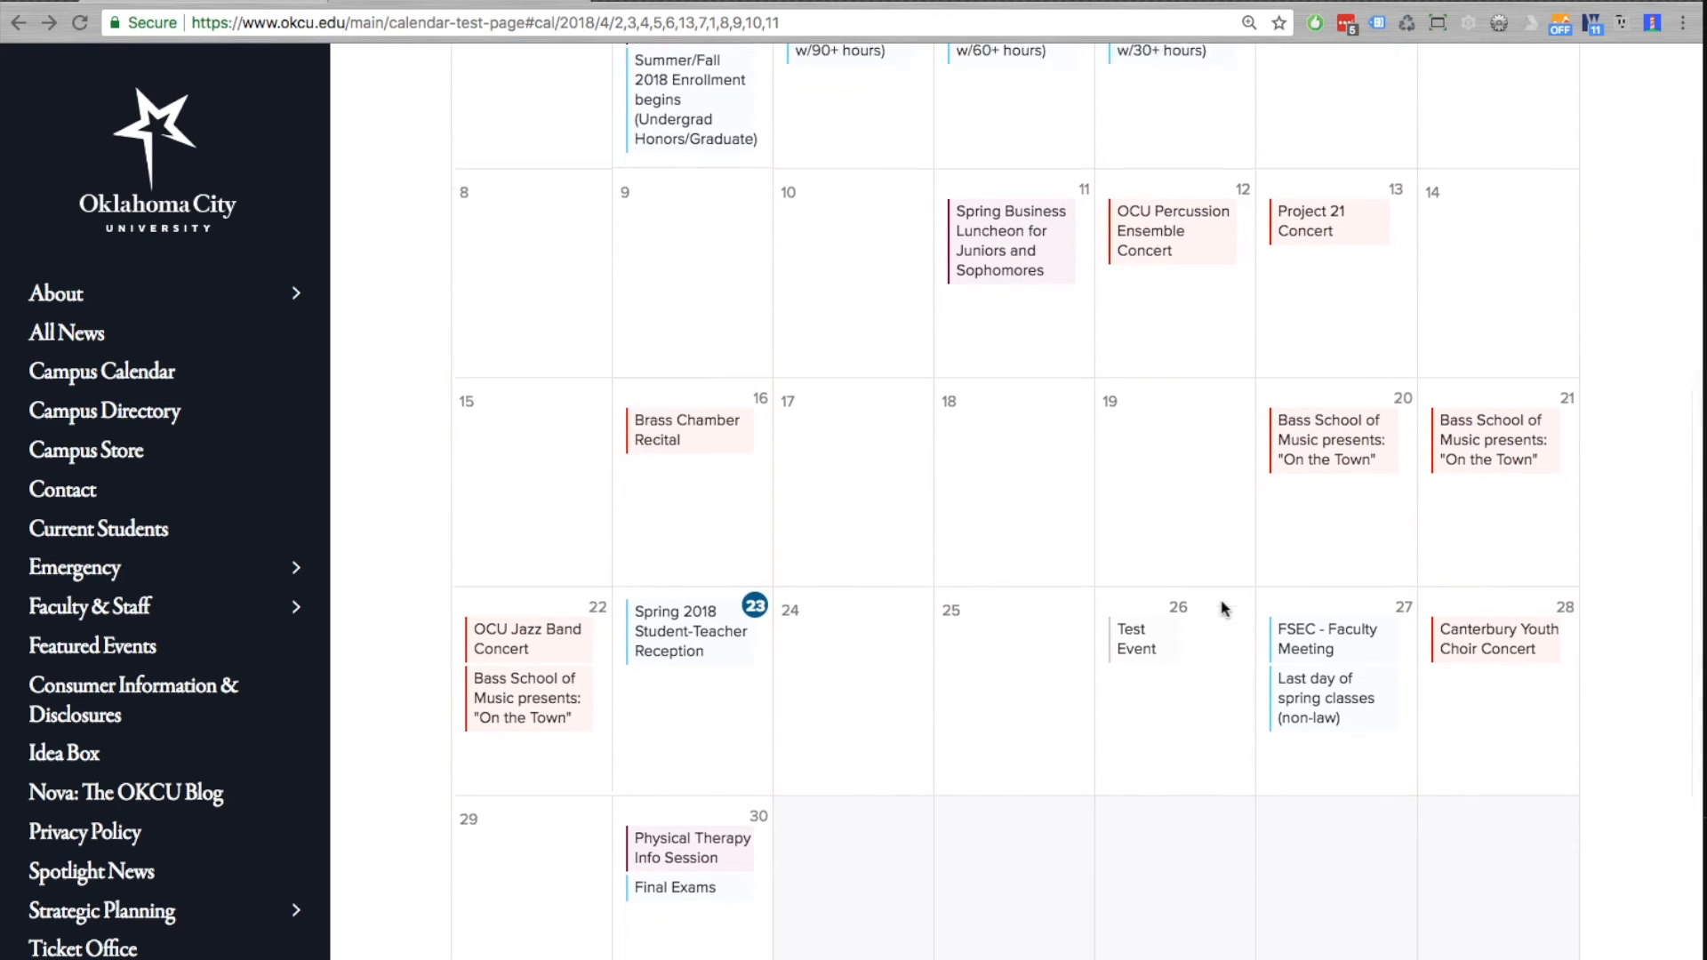
click(1156, 574)
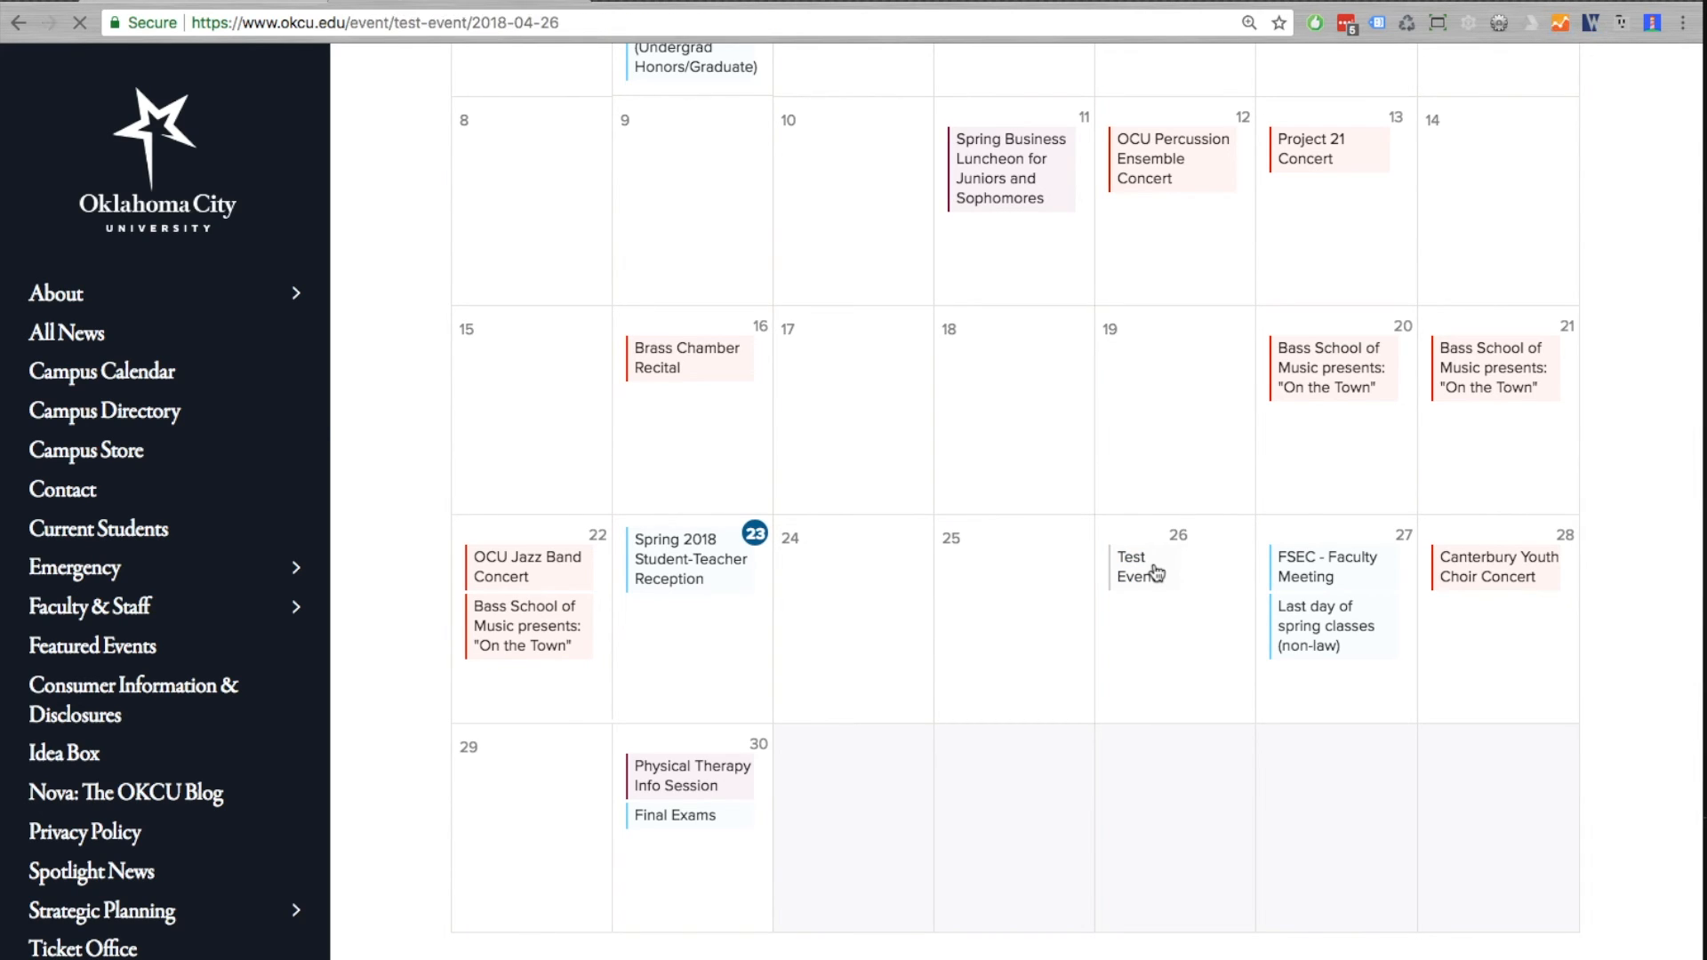